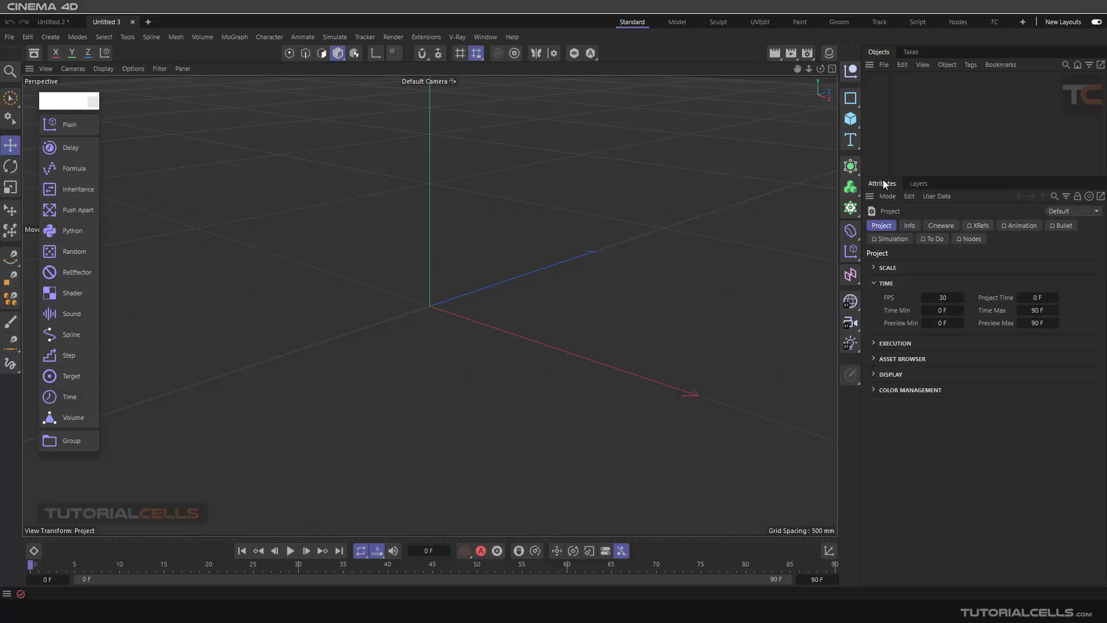
- Add a Plane to the scene and shift it right and toward the viewer
left_click_drag(884, 176, 884, 194)
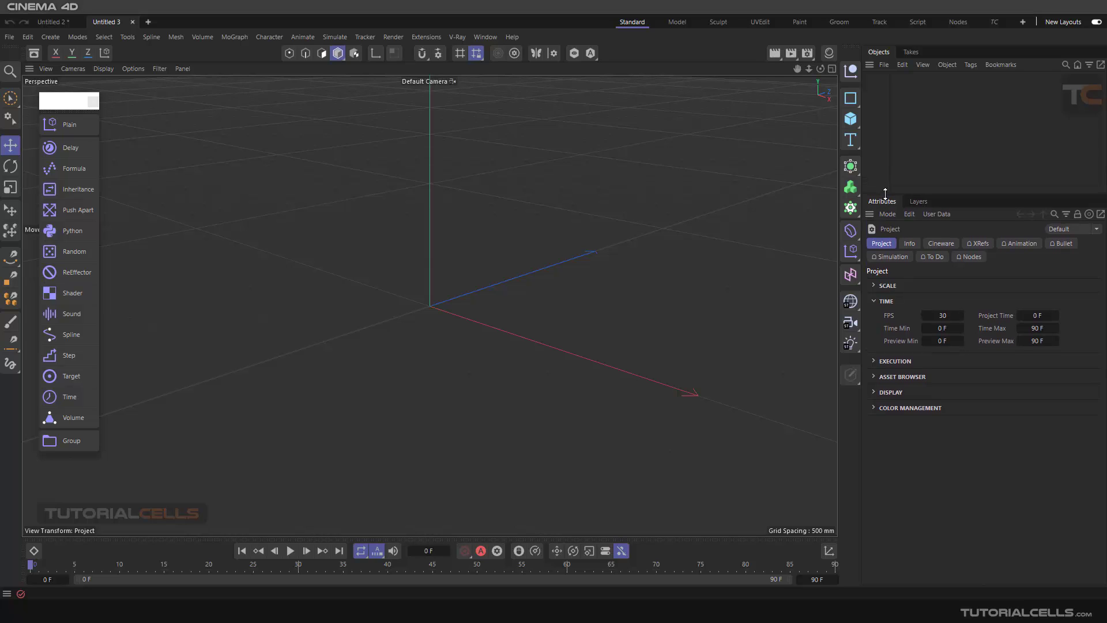
left_click_drag(851, 120, 890, 153)
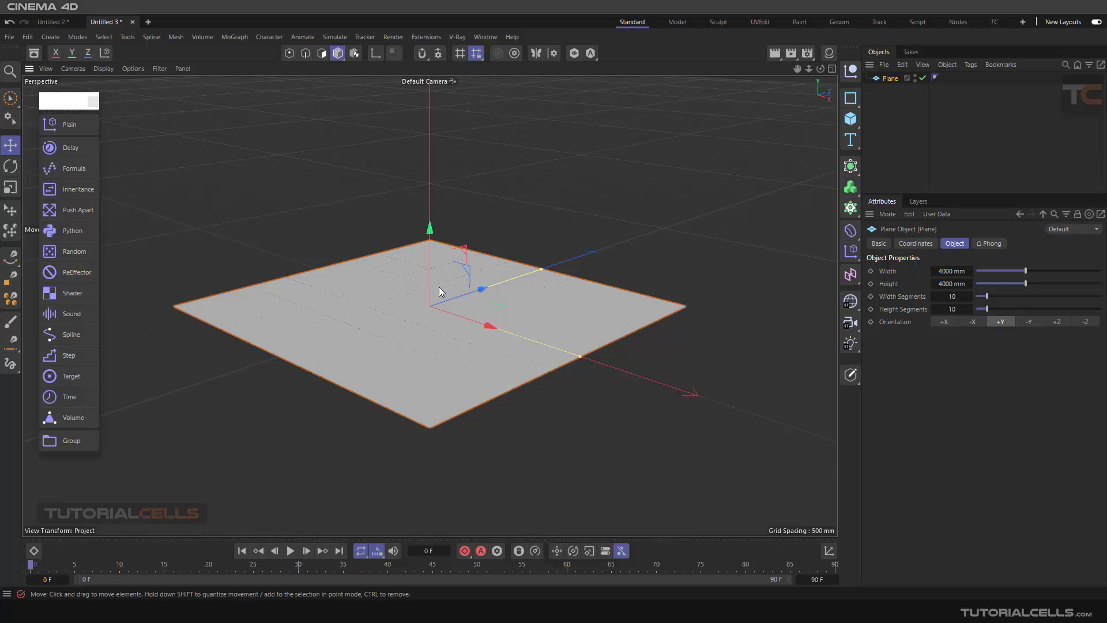
left_click_drag(438, 286, 472, 293)
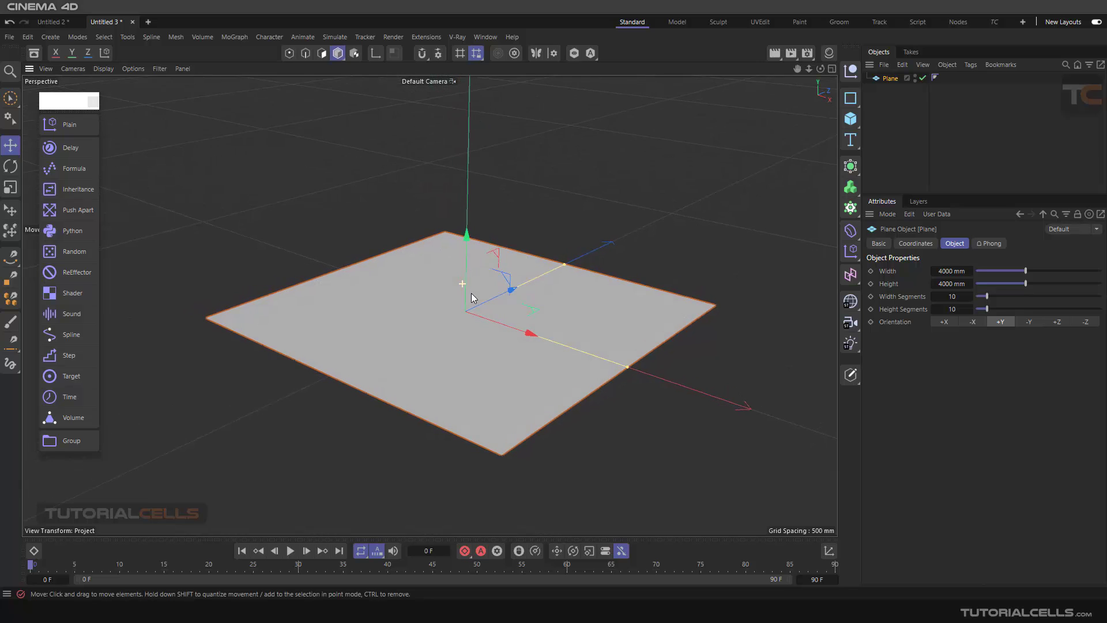
- Add a Cube, keep it at the origin, and scale it down to about 25%
left_click(851, 118)
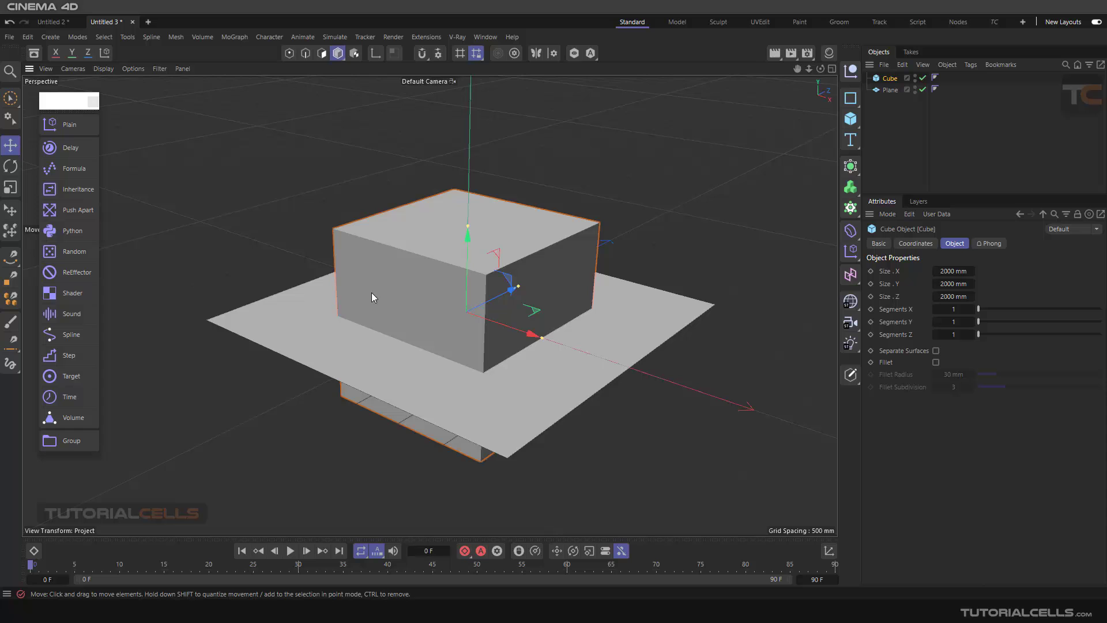
left_click_drag(190, 209, 277, 215)
key("ctrl+z")
key("t")
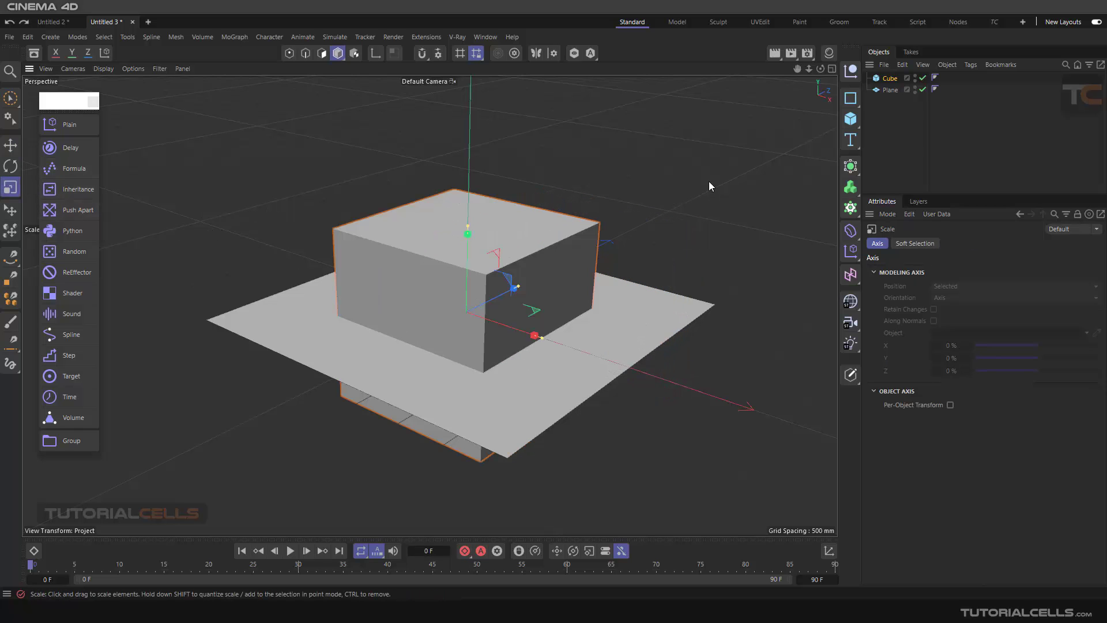
left_click_drag(708, 181, 597, 212)
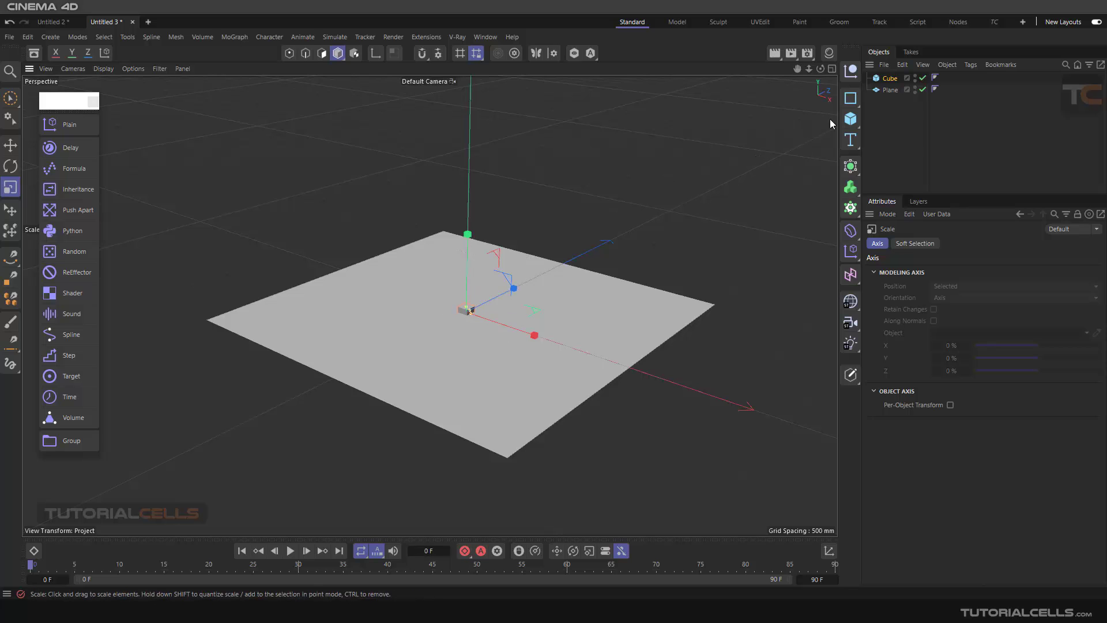
- Apply a new material to the cube and colour it crimson (H 343°, S 94%)
left_click(828, 53)
left_click(681, 84)
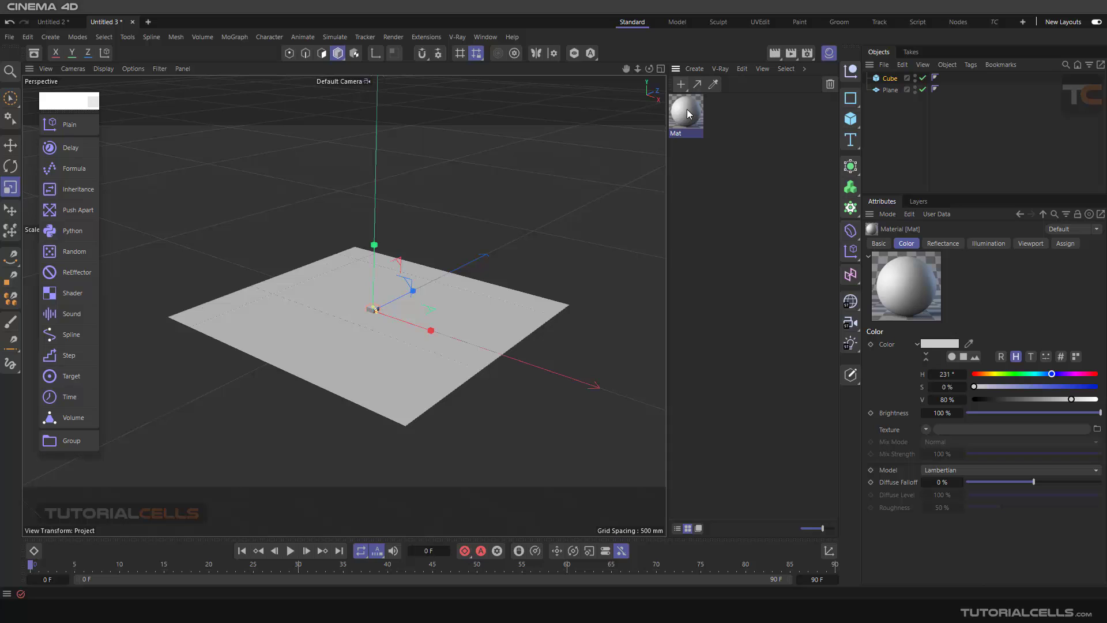
left_click_drag(687, 109, 888, 81)
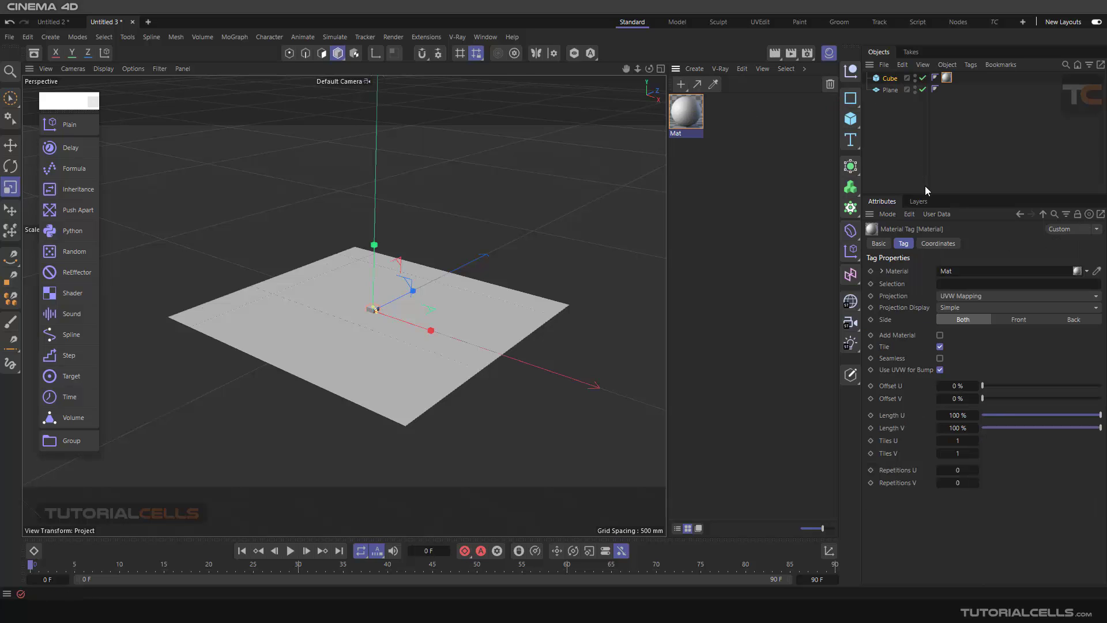
left_click(696, 114)
left_click(1089, 374)
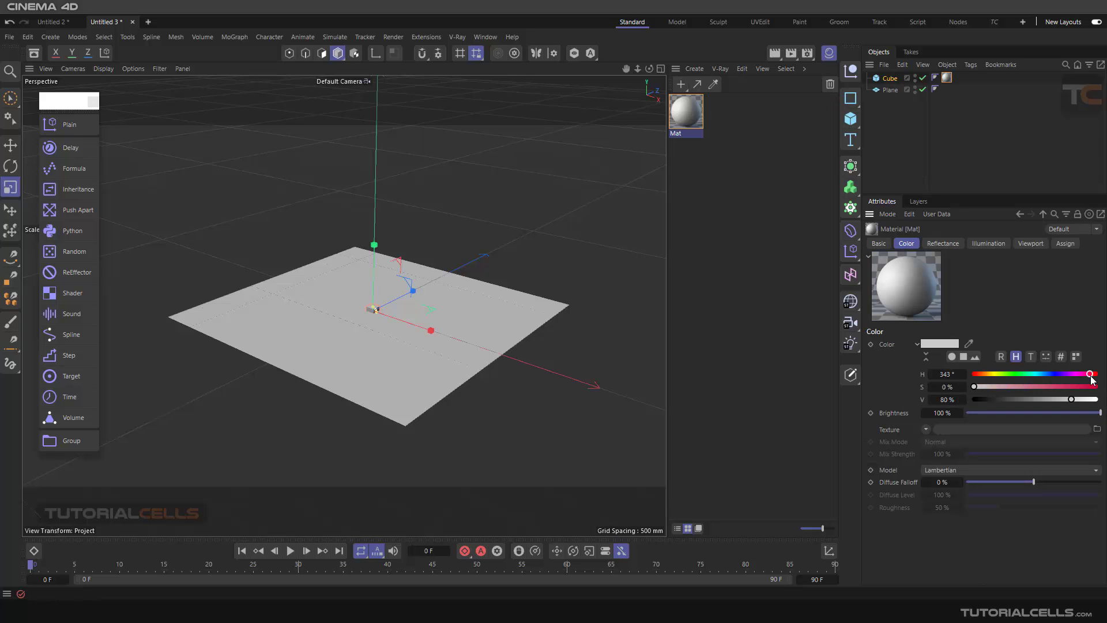
left_click(1088, 386)
left_click(829, 54)
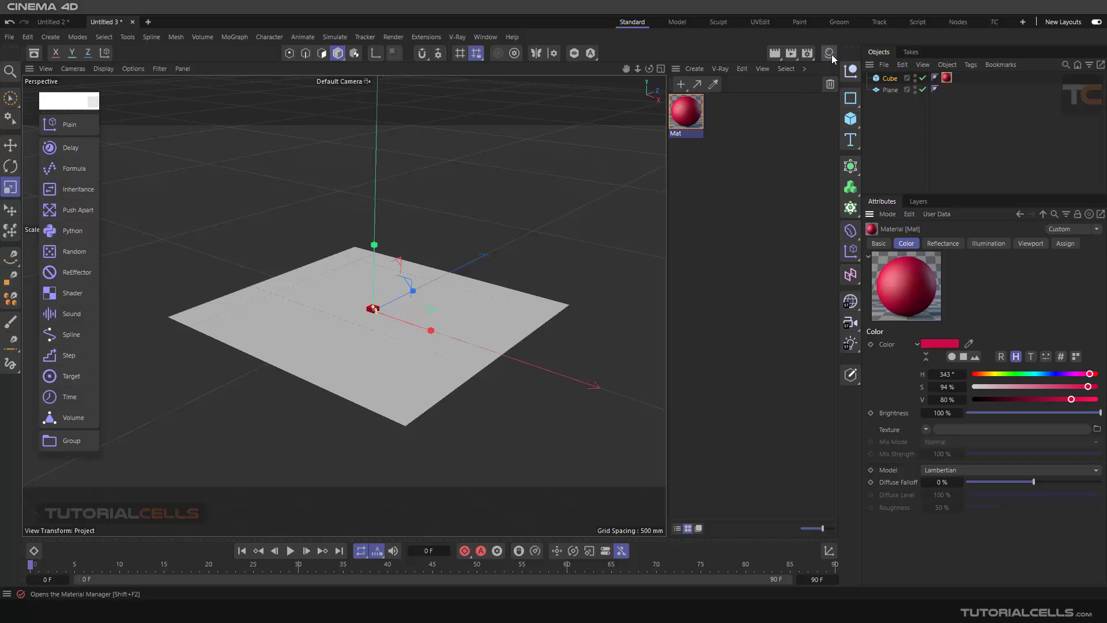
- Add a Cloner and make the Cube its child in the Object Manager
left_click(851, 208)
left_click_drag(887, 95, 892, 84)
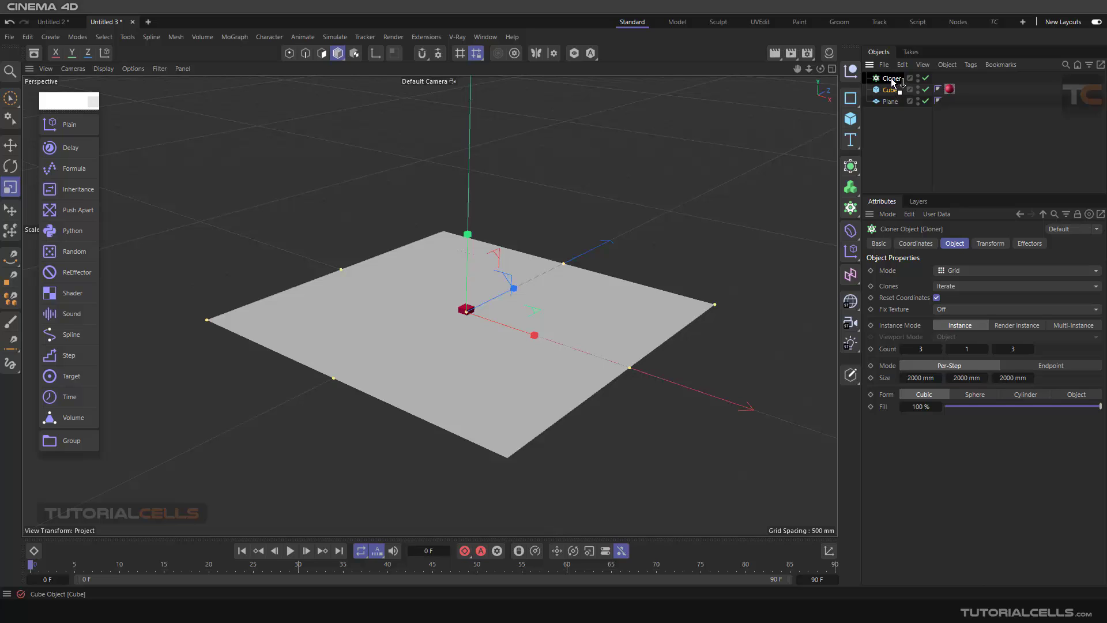
left_click_drag(890, 77, 891, 80)
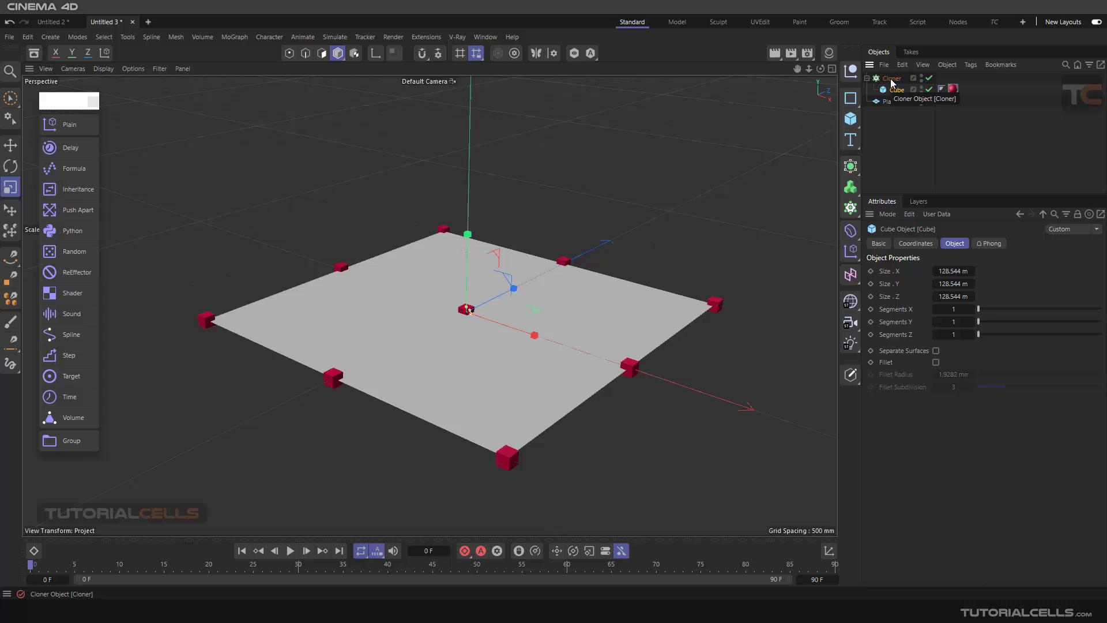
- Set the Cloner's Mode to Object
left_click(890, 79)
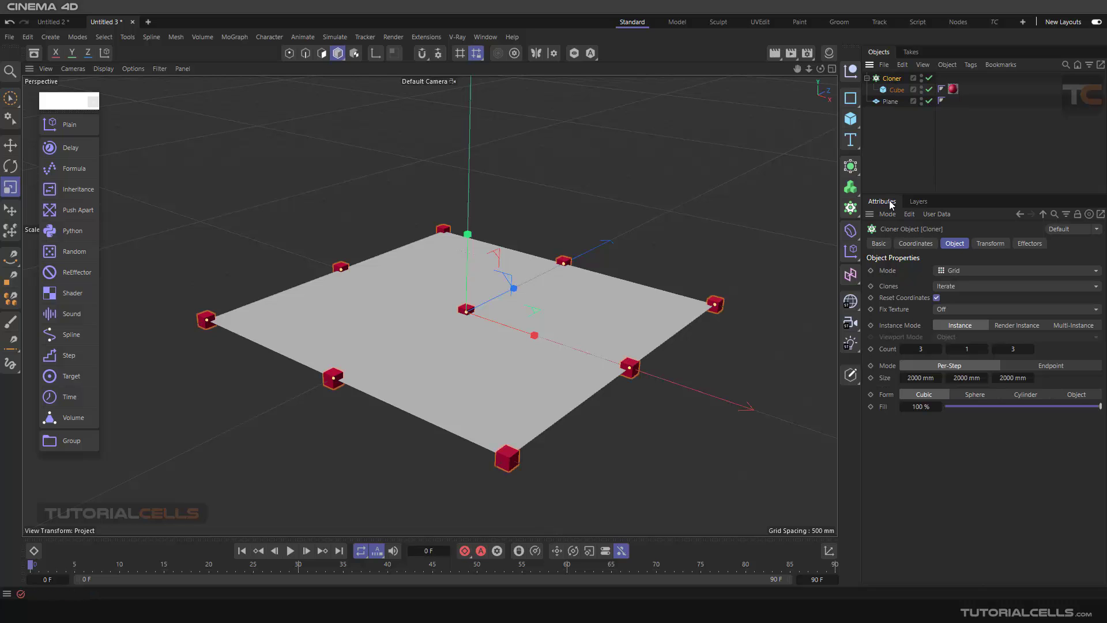
left_click(946, 269)
left_click(956, 288)
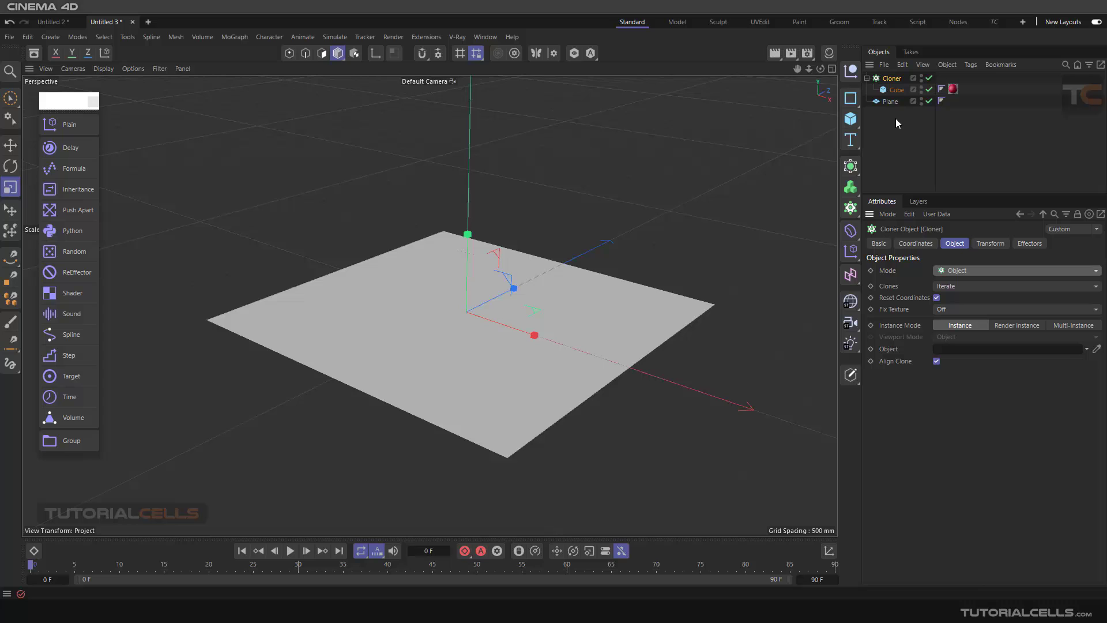
- Assign the Plane as the Cloner's object with Vertex distribution, gridding the cubes
mouse_move(888, 102)
left_mouse_down()
mouse_move(970, 369)
mouse_move(953, 348)
left_mouse_up()
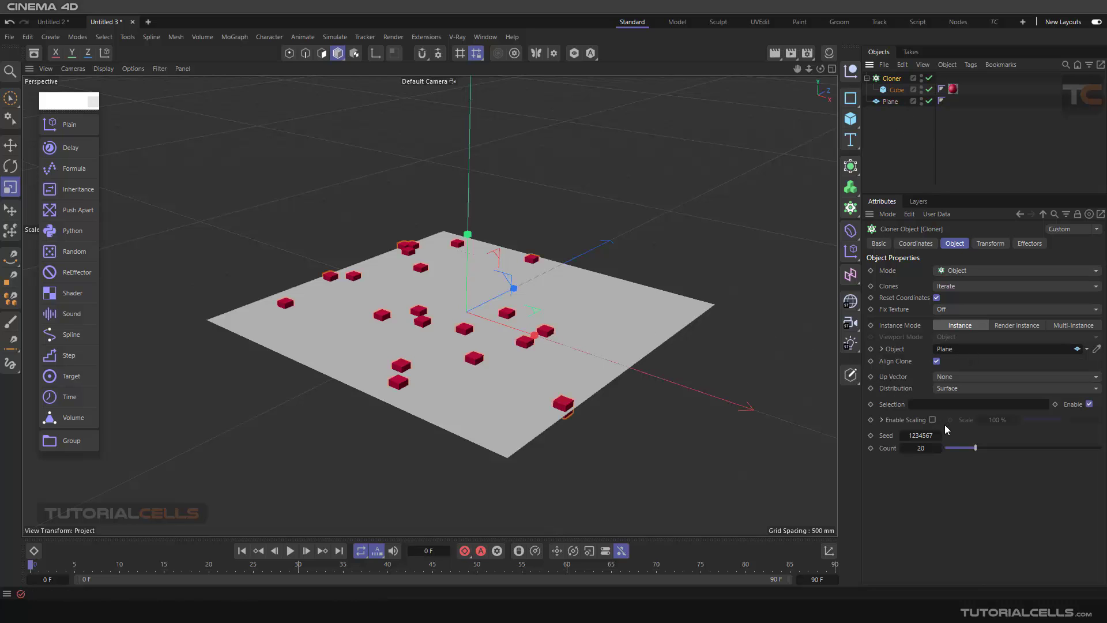
left_click(945, 388)
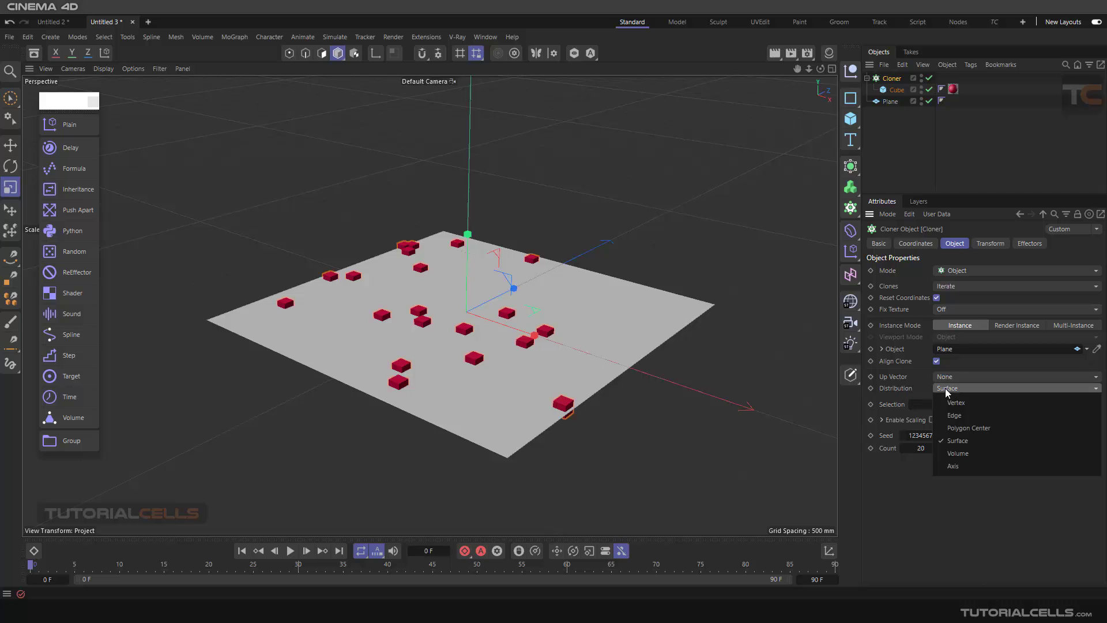
left_click(974, 401)
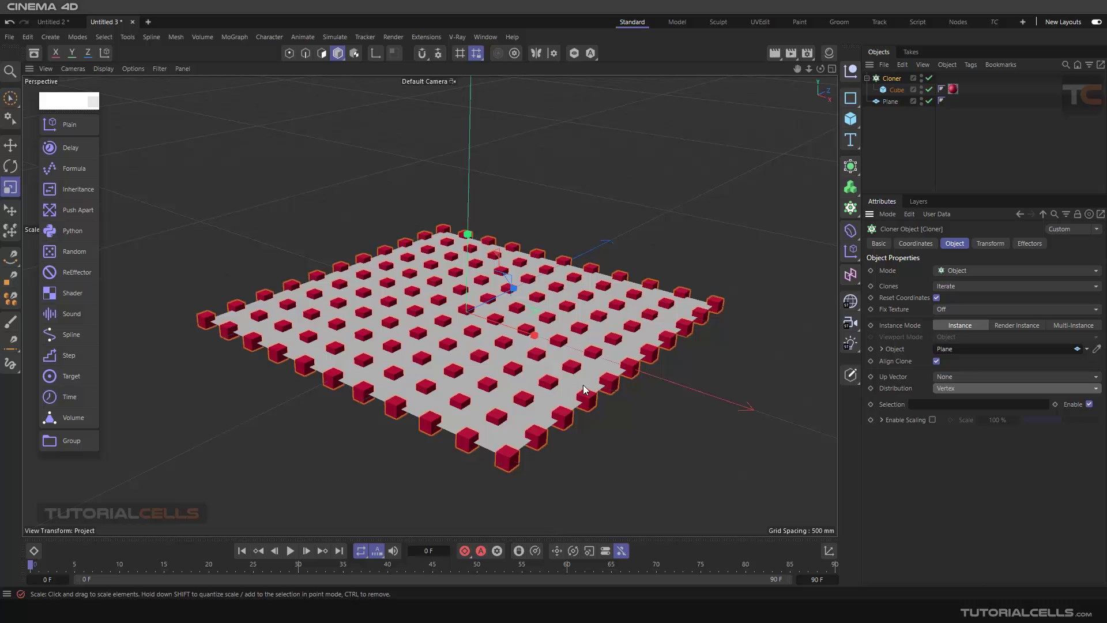
- Hide the Plane in the viewport and begin renaming the Cloner to 'plain'
left_click(921, 98)
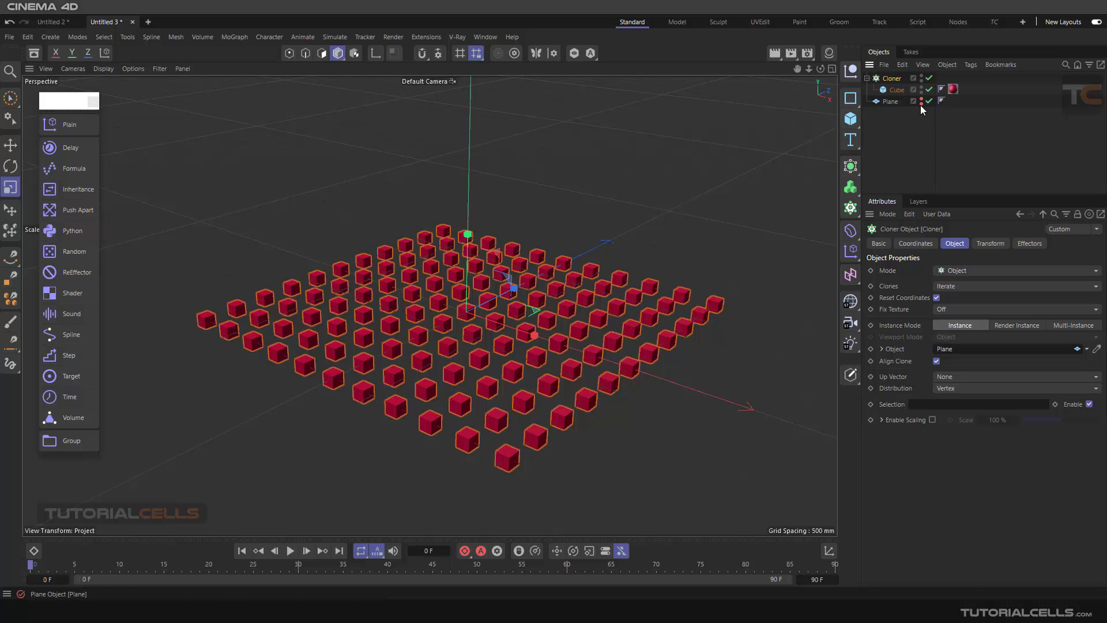
left_click(882, 102)
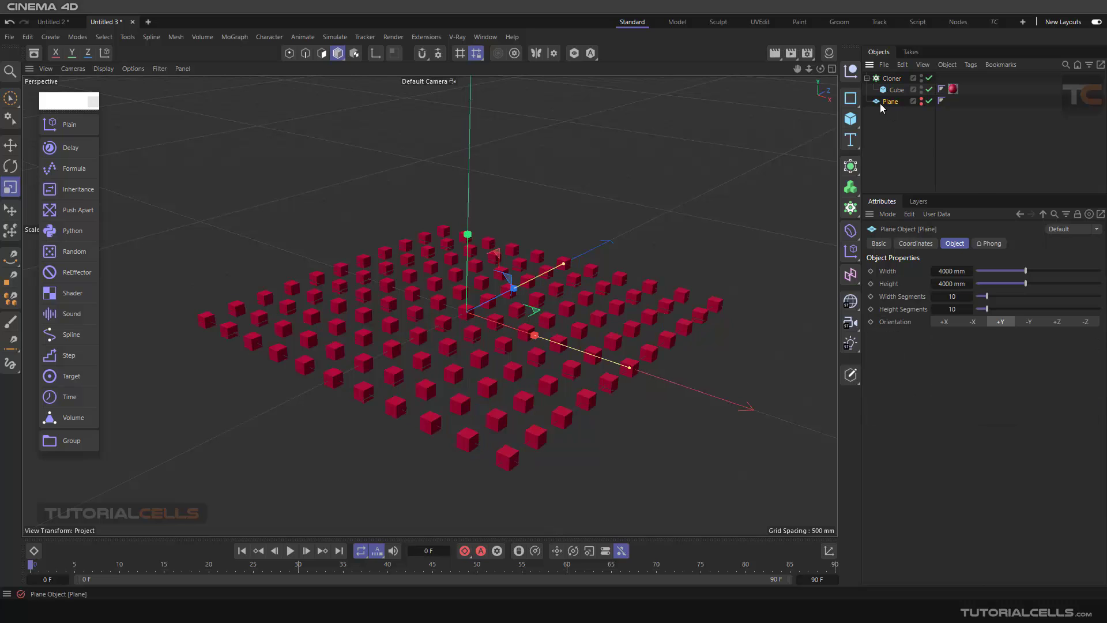
left_click(591, 211)
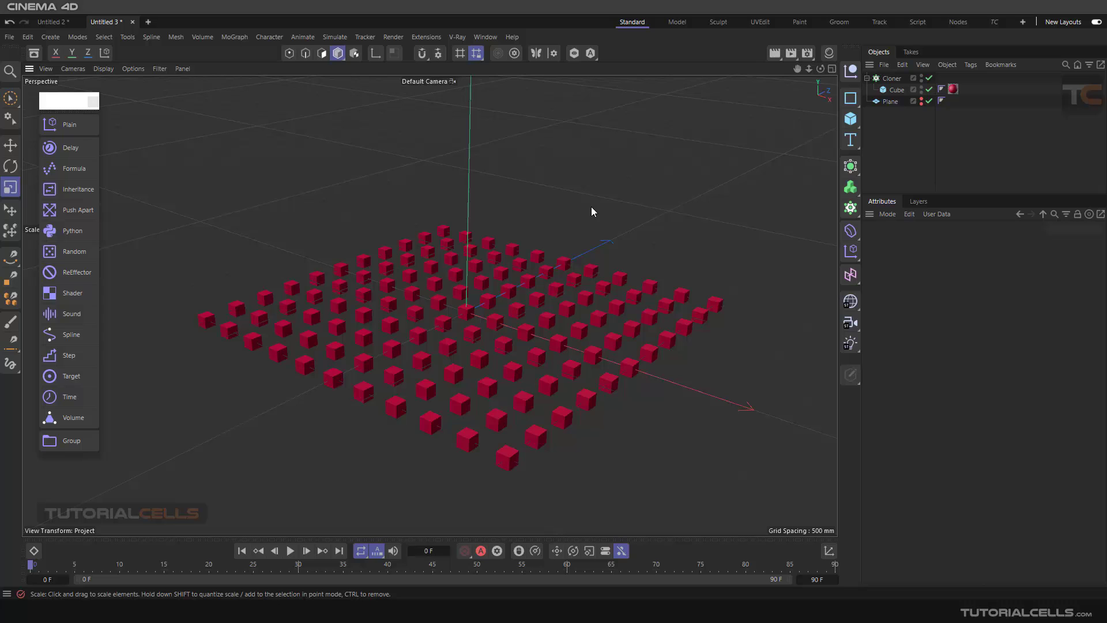
double_click(892, 79)
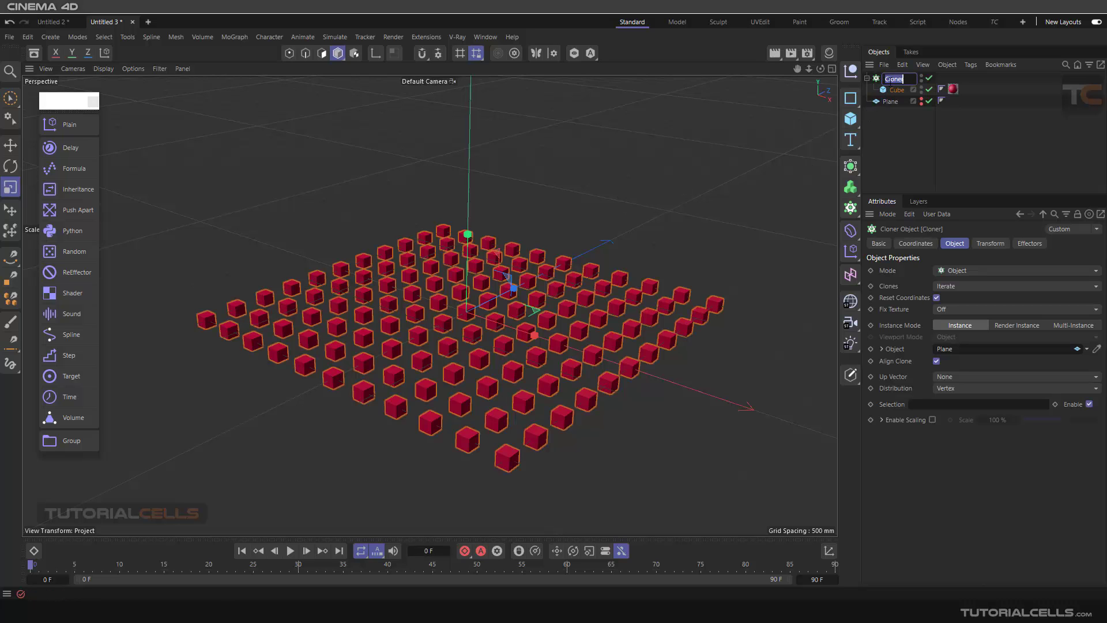
type("plain")
- Confirm the name 'plain Cloner' and add a Sphere to the scene
left_click(885, 124)
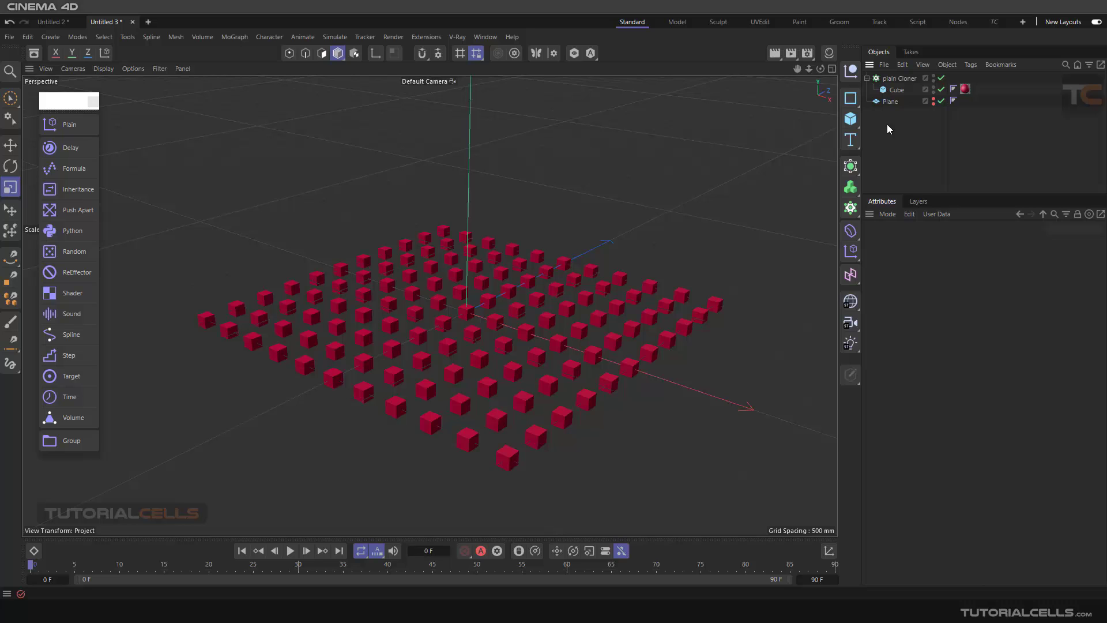
left_click(850, 118)
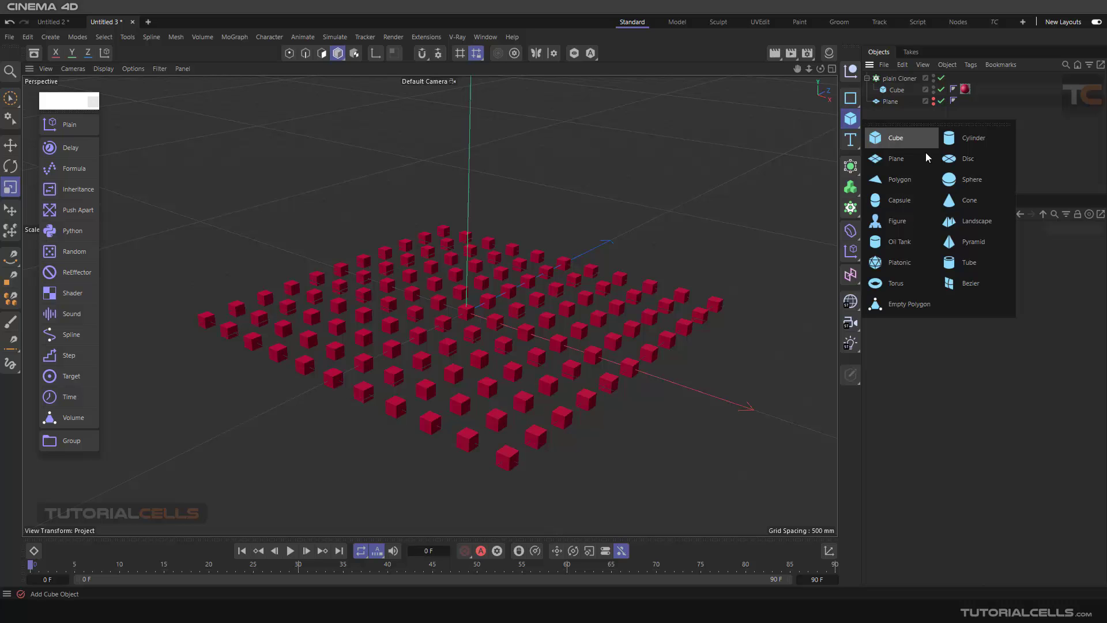
left_click(953, 184)
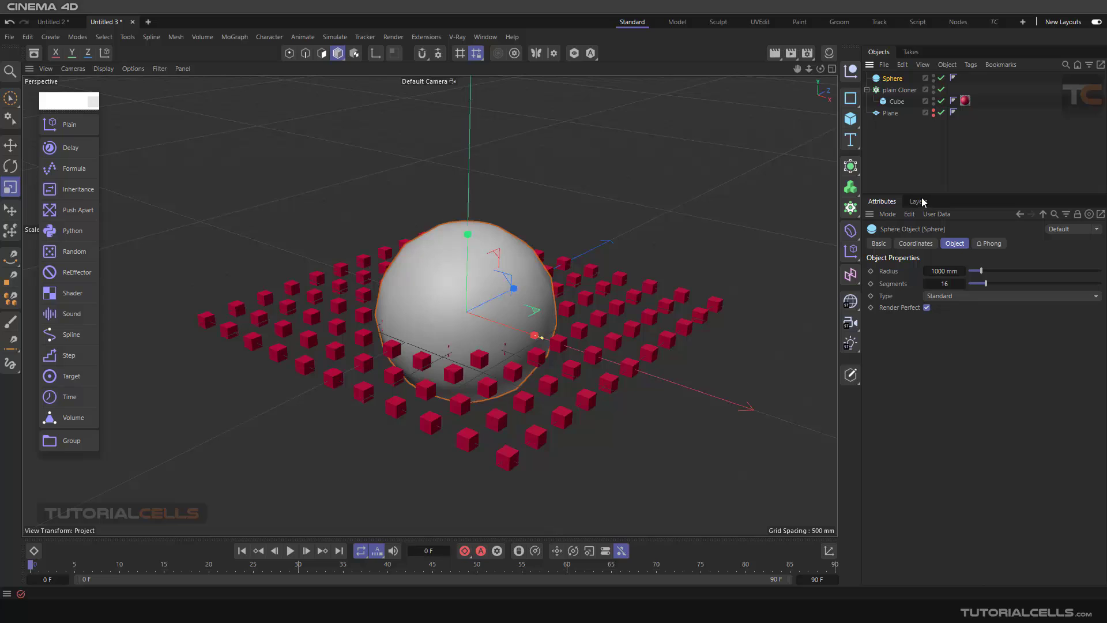
- Duplicate the red cube and place the copy under a second, new Cloner
left_click(893, 105)
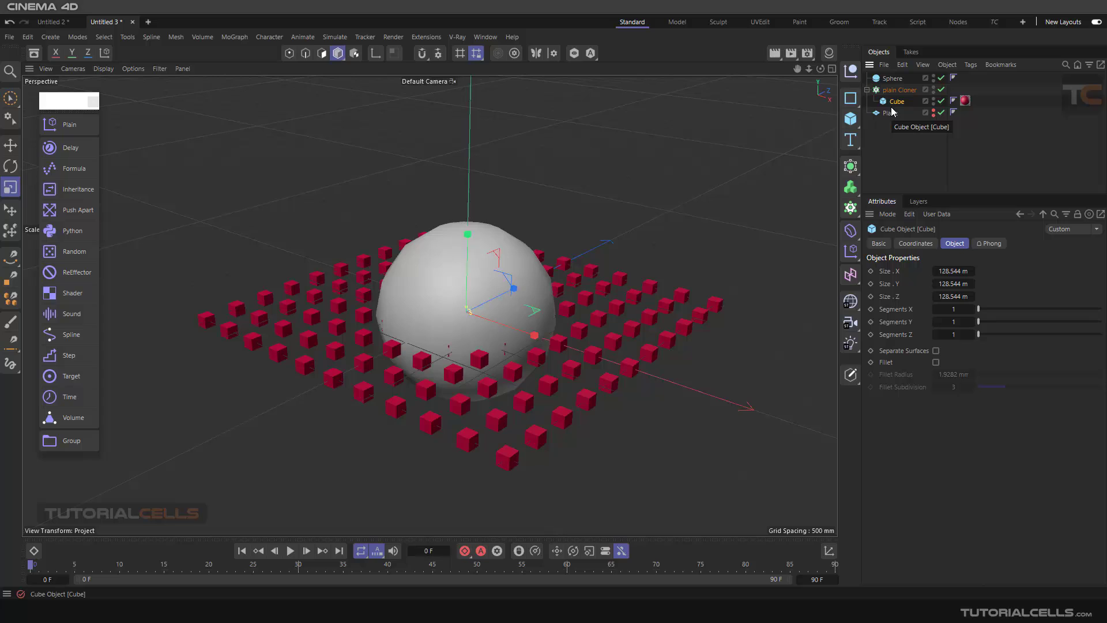
left_click_drag(892, 112, 881, 152)
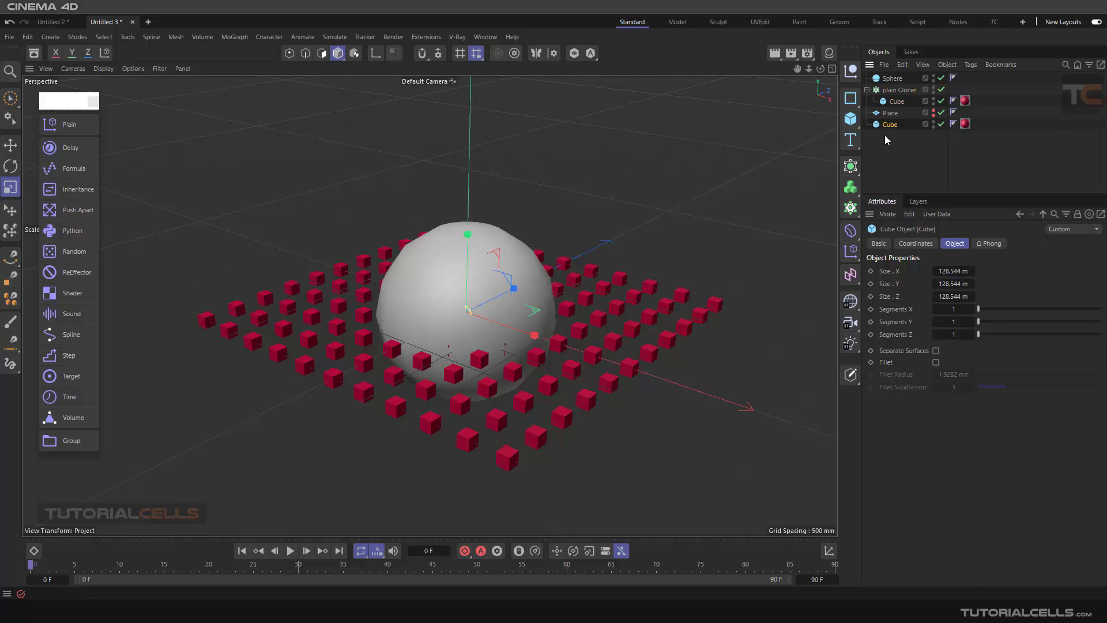
left_click(851, 167)
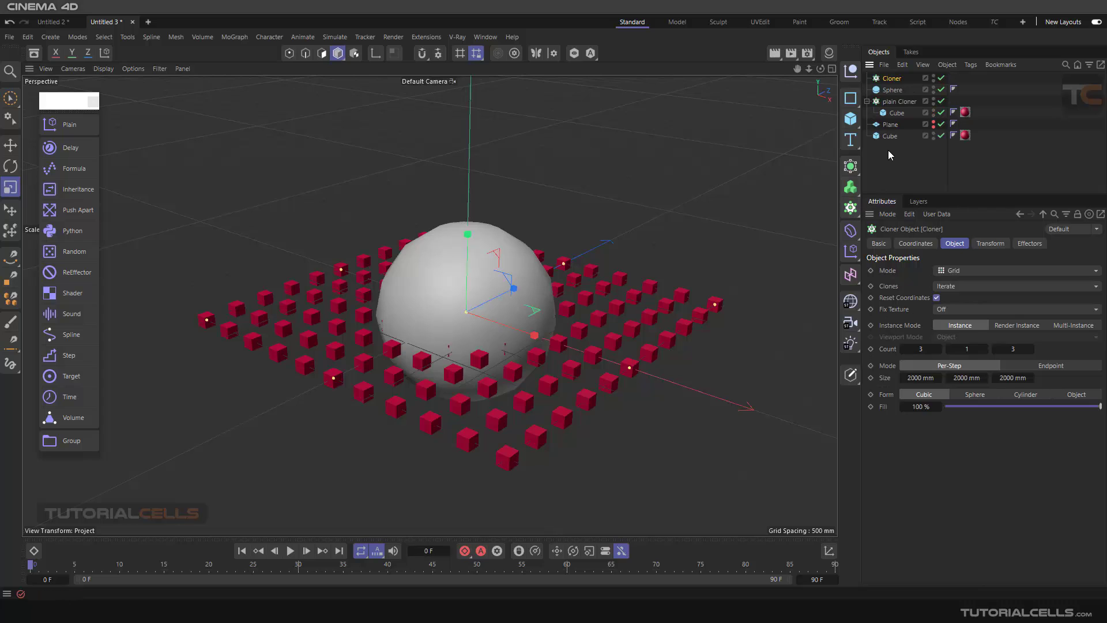
left_click_drag(890, 136, 888, 81)
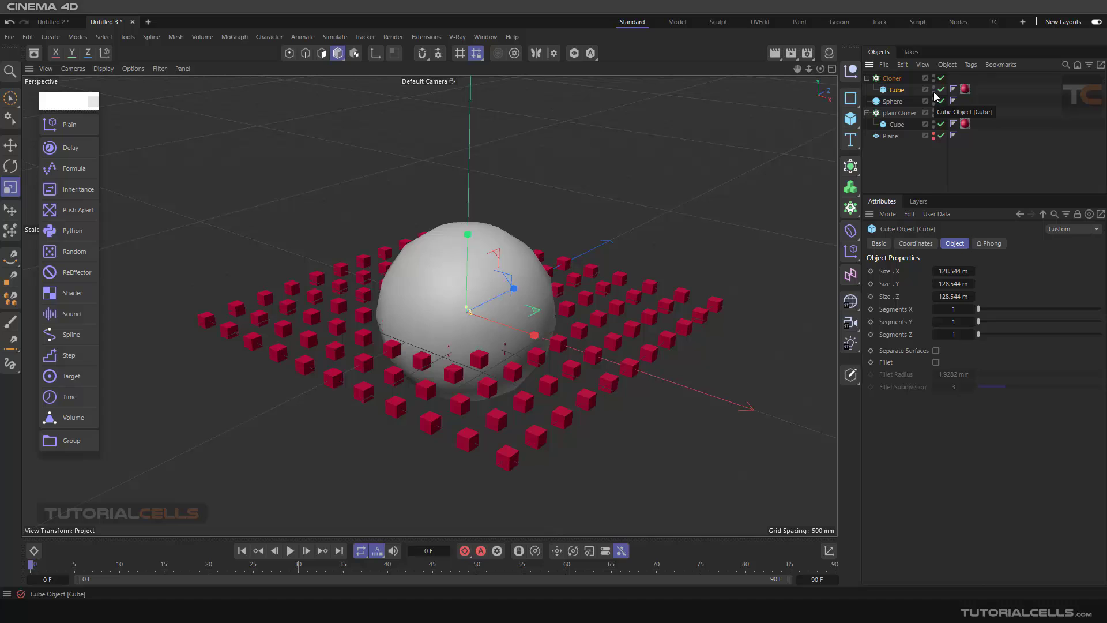
- Set the new Cloner to Object mode with the Sphere as its clone target
left_click(896, 80)
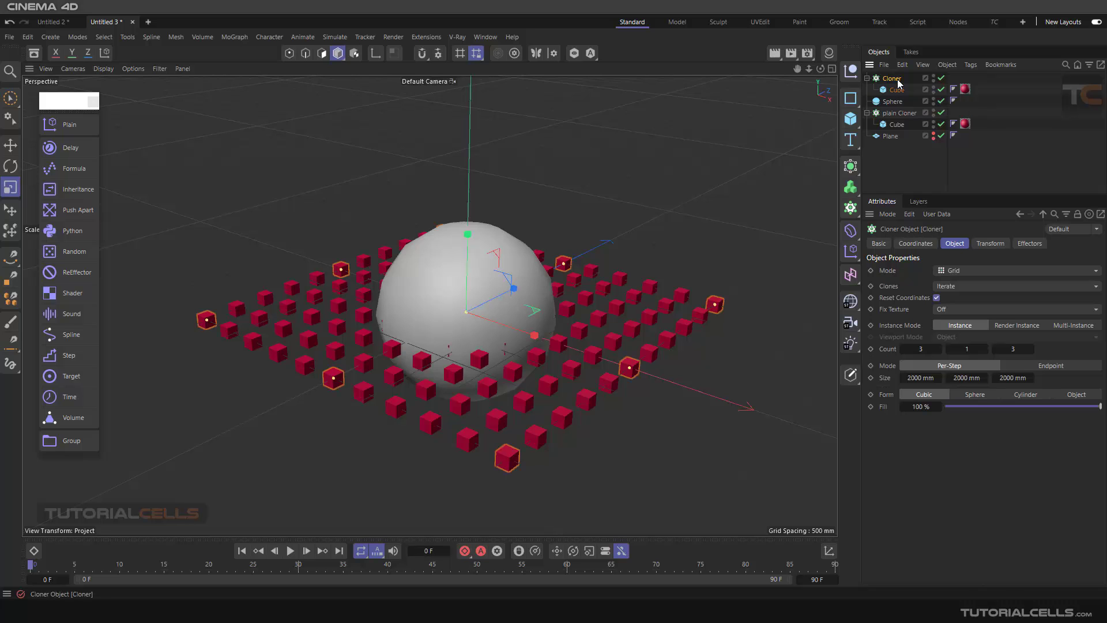
left_click(950, 270)
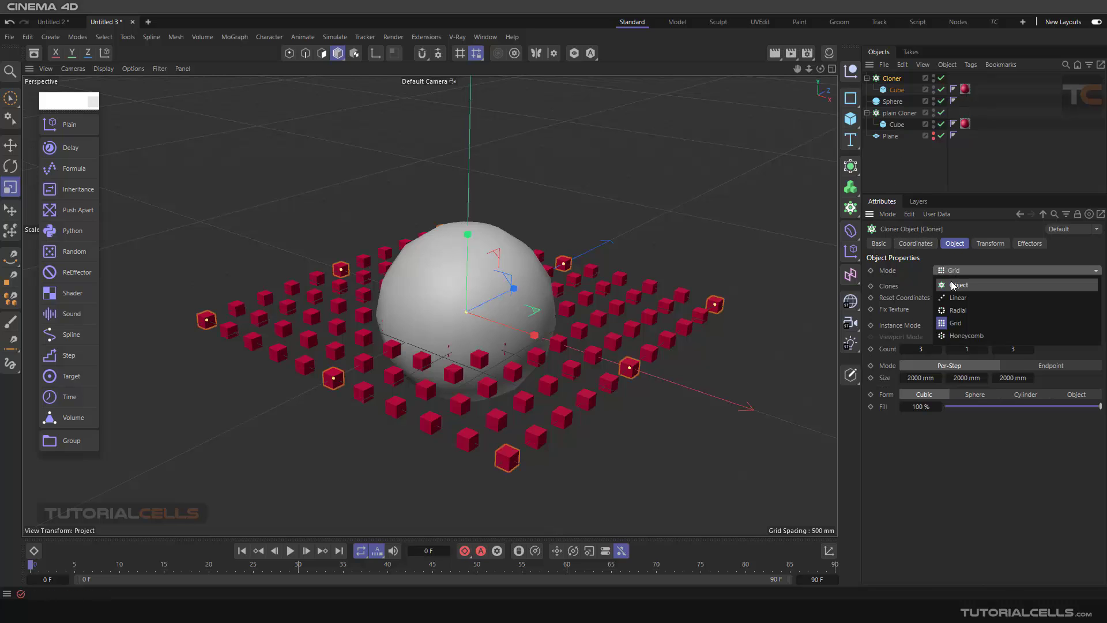
left_click(958, 284)
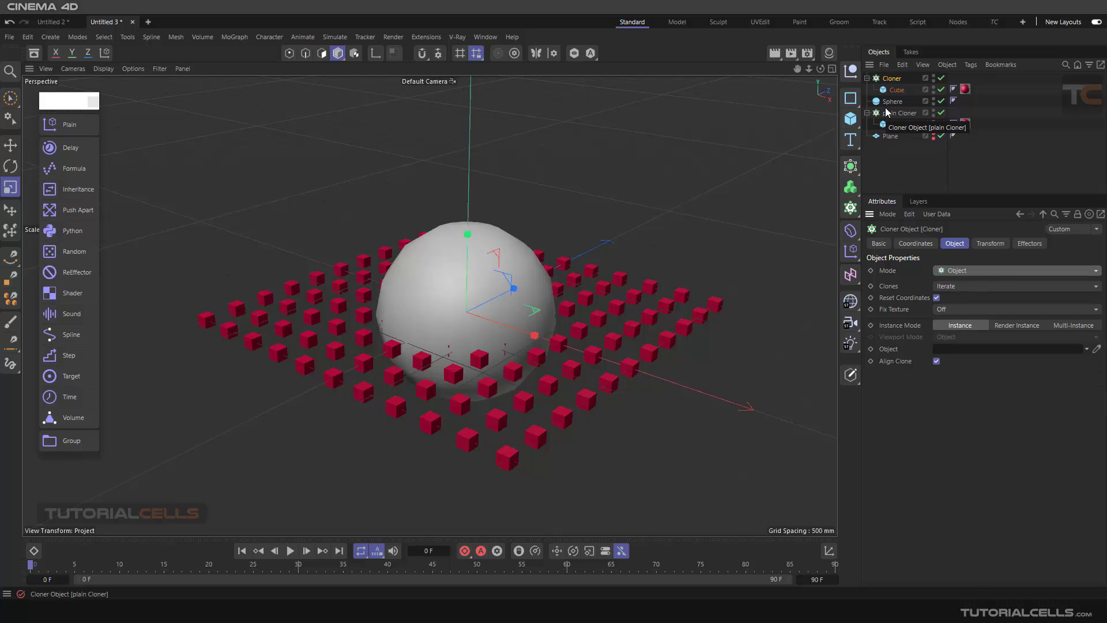
left_click_drag(891, 101, 957, 349)
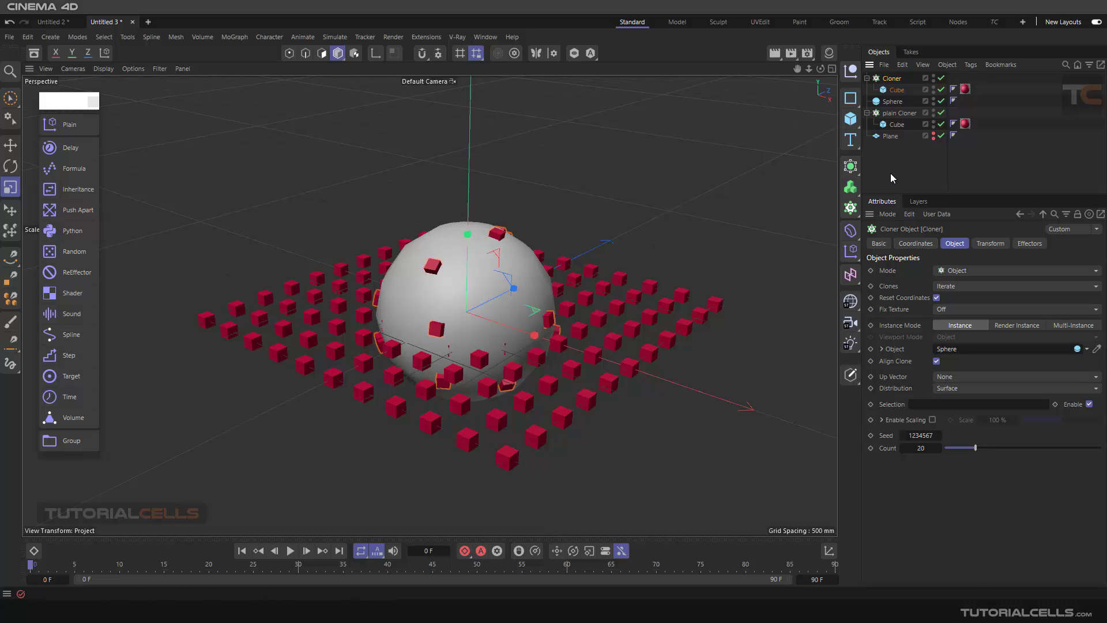
- Hide the sphere clones from the viewport
left_click(939, 89)
left_click(940, 90)
left_click(933, 89)
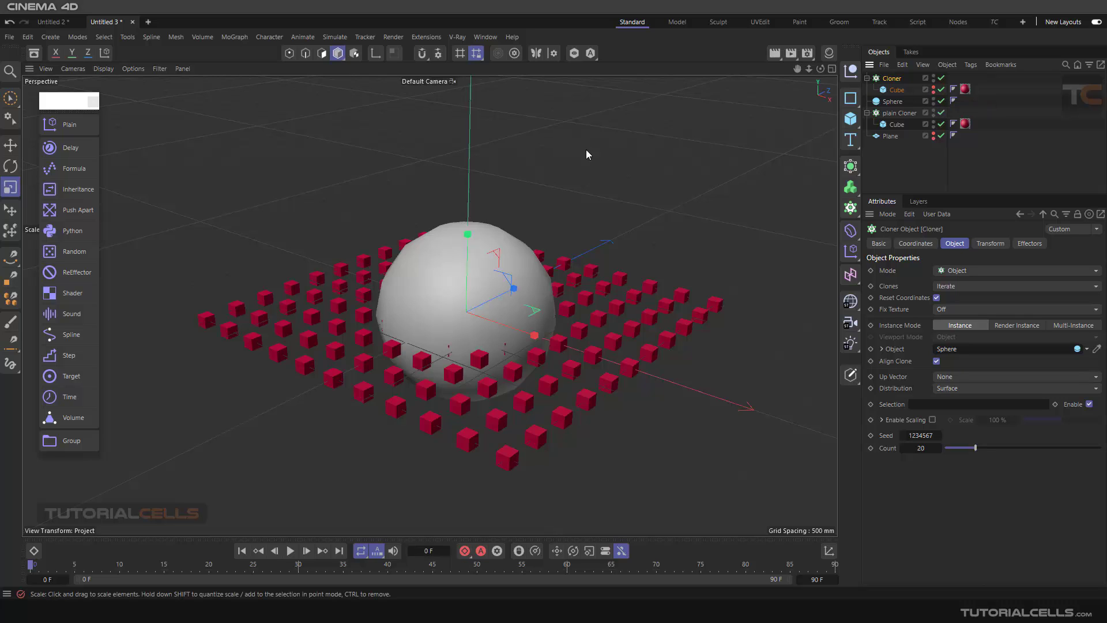
- Hide the Sphere, select plain Cloner, and add an Inheritance effector below the Sphere
left_click(933, 104)
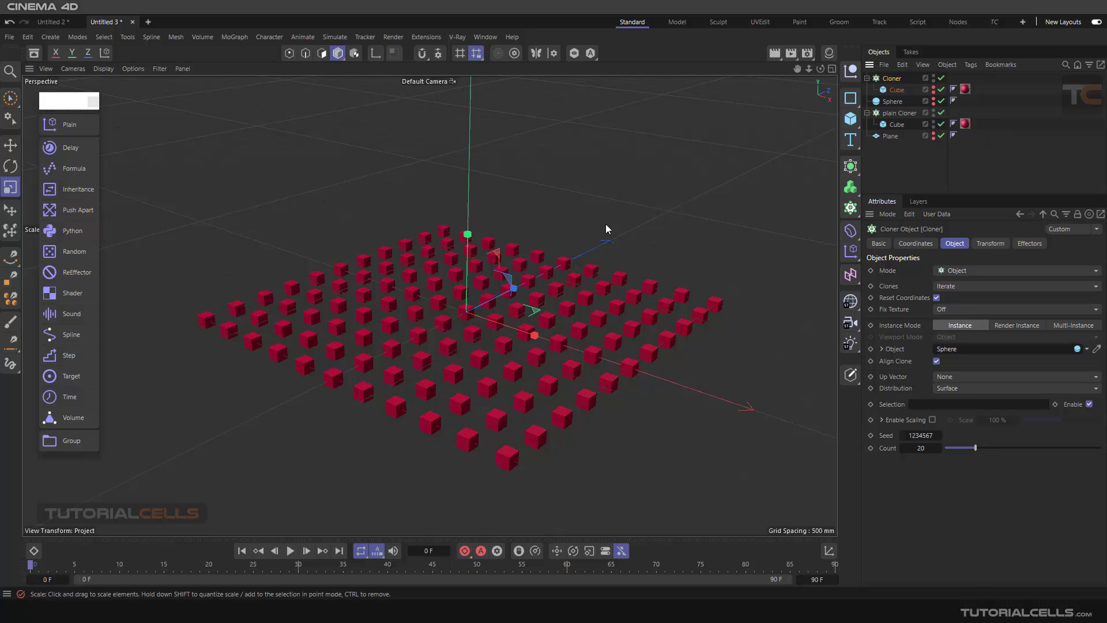
left_click(867, 78)
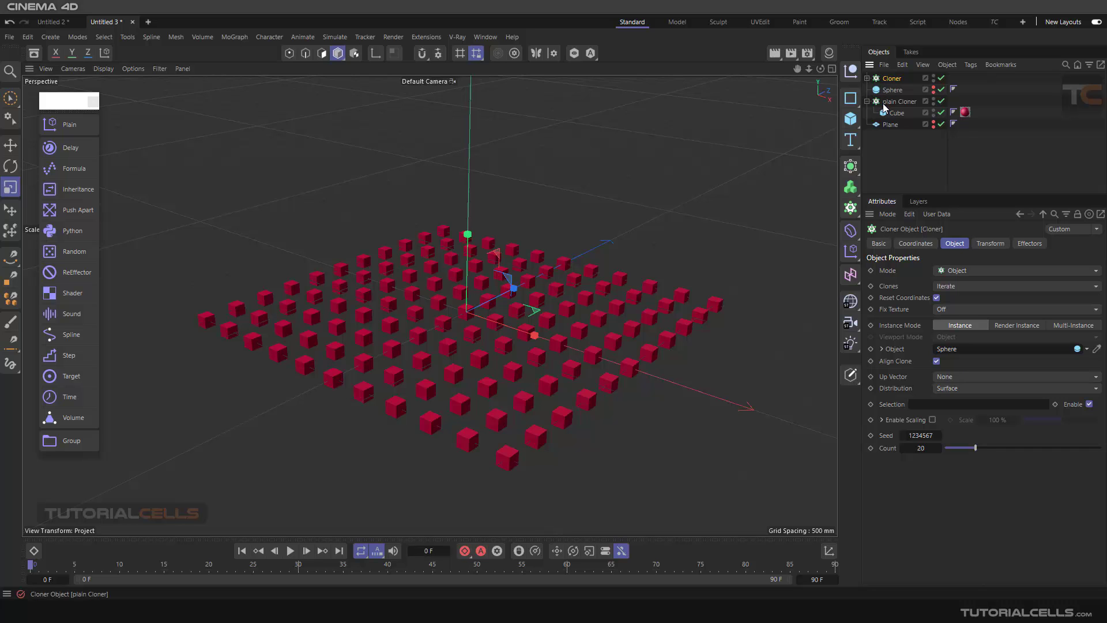
left_click(883, 103)
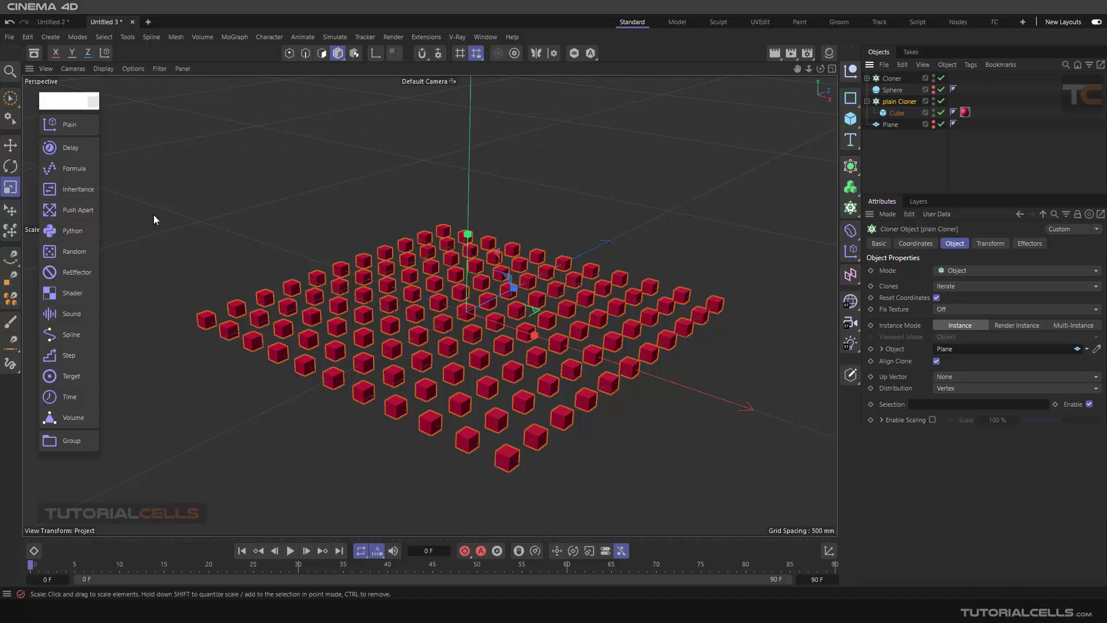
left_click(78, 189)
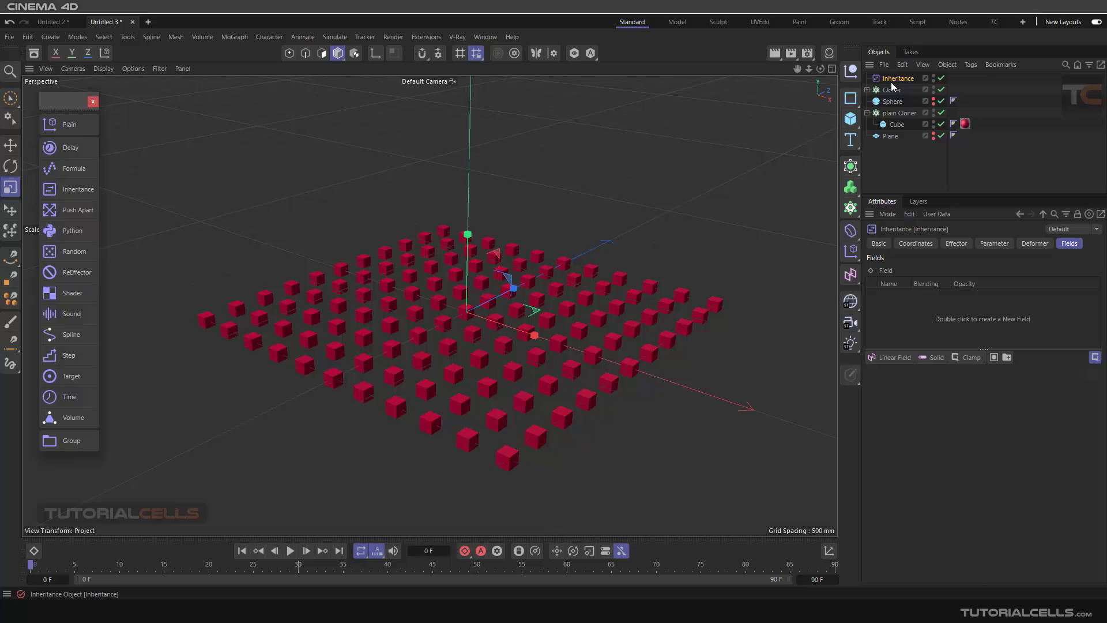
left_click_drag(890, 88, 888, 109)
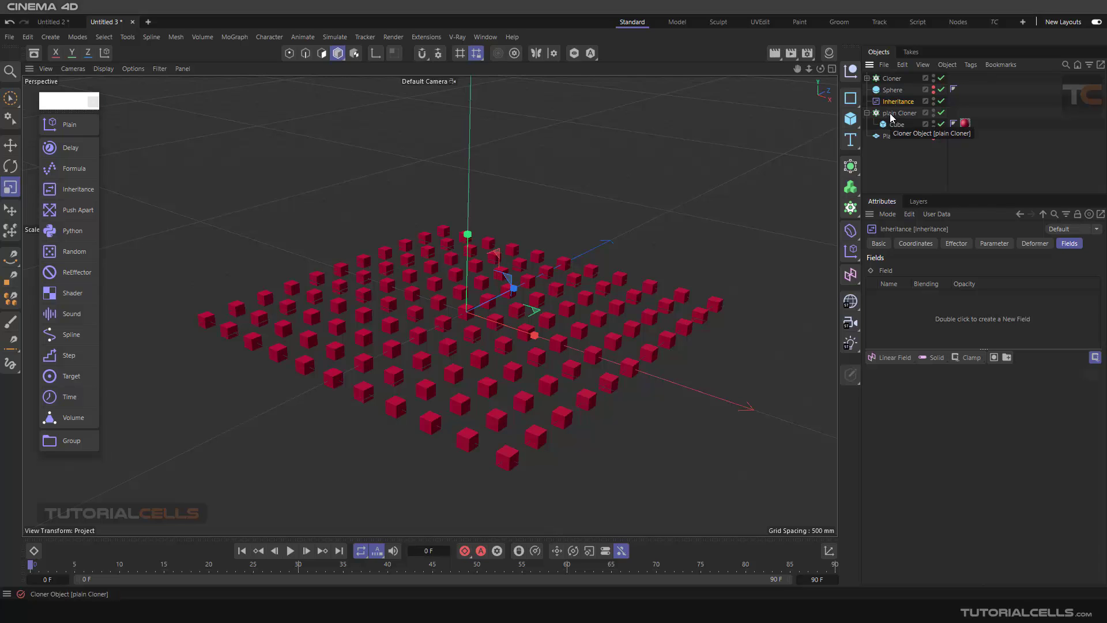
- Link the Cloner into the Inheritance effector's Object field on the Effector tab
left_click(950, 243)
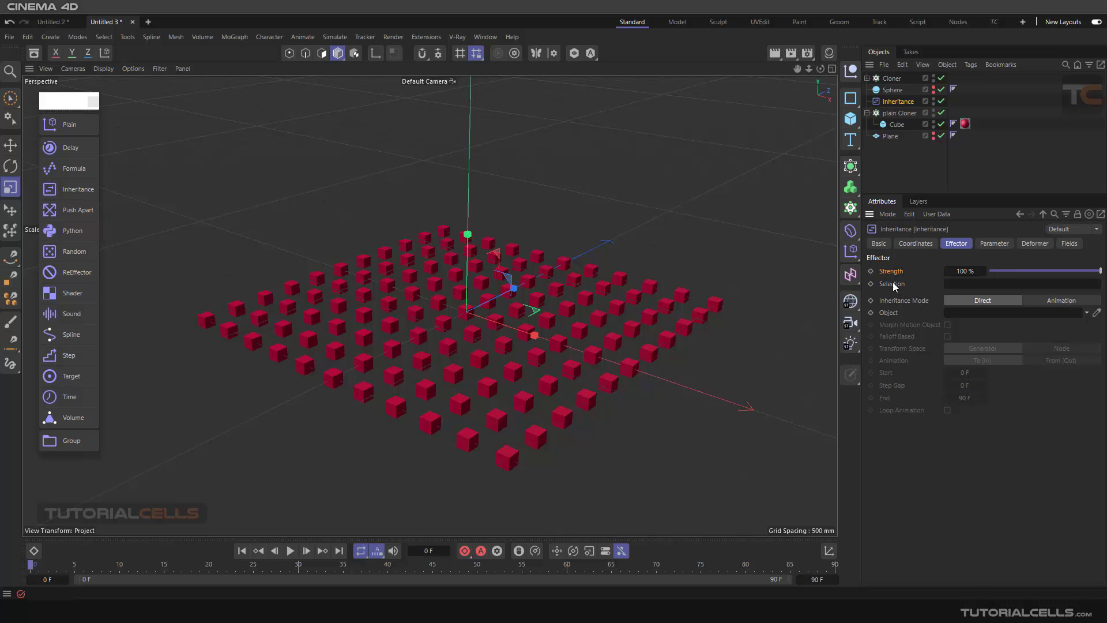
left_click(888, 314)
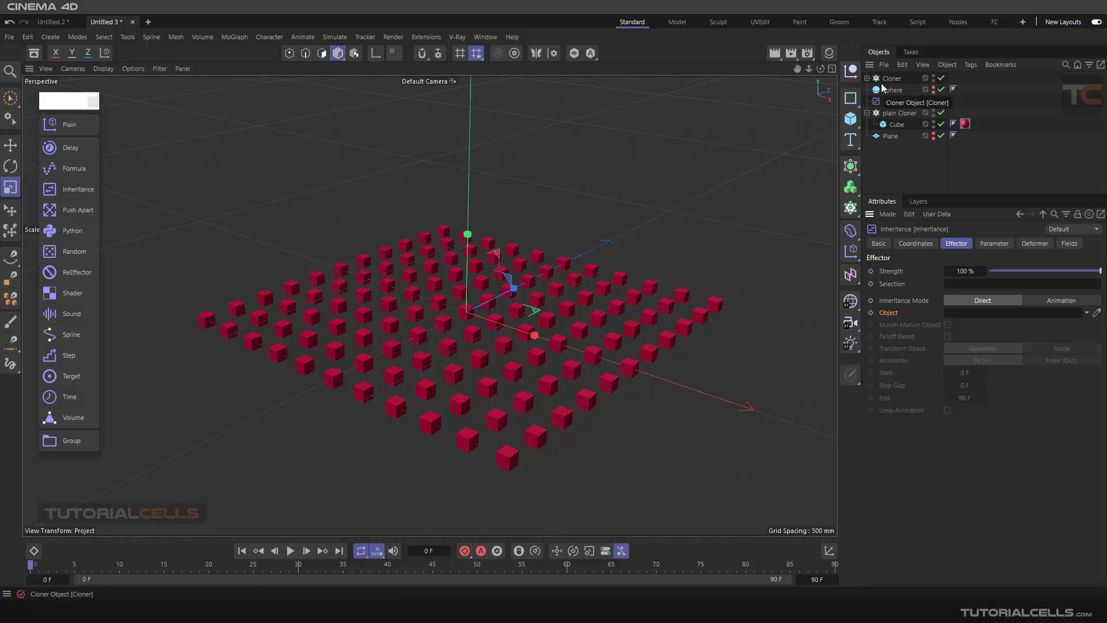
left_click_drag(888, 82, 980, 312)
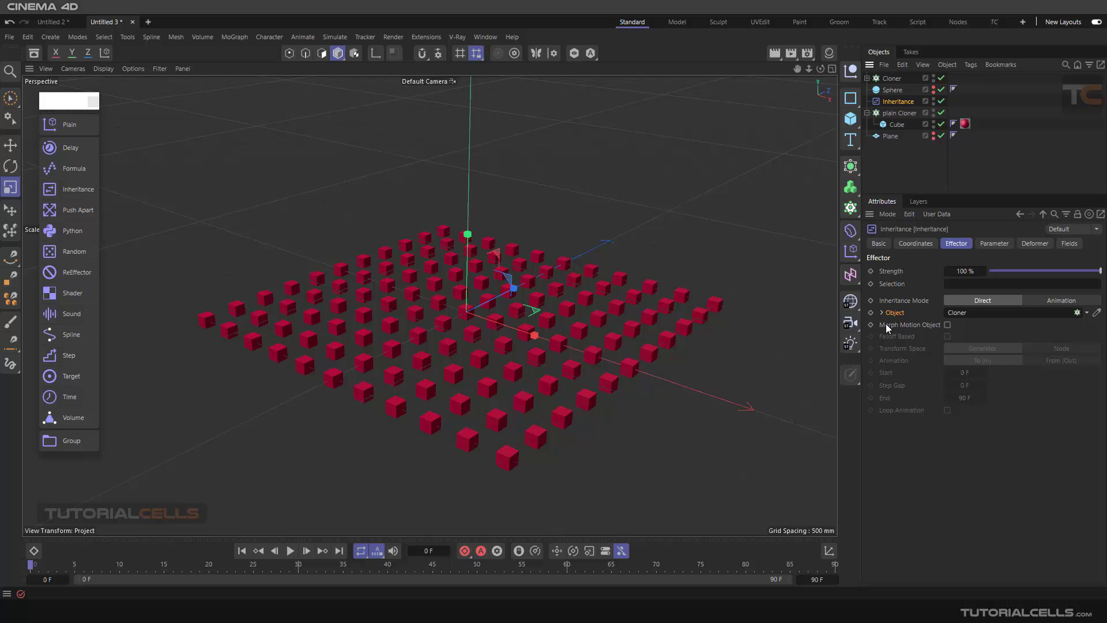
- Turn on Morph Motion Object and set the Cloner's distribution to Vertex, forming a cube sphere
left_click(947, 325)
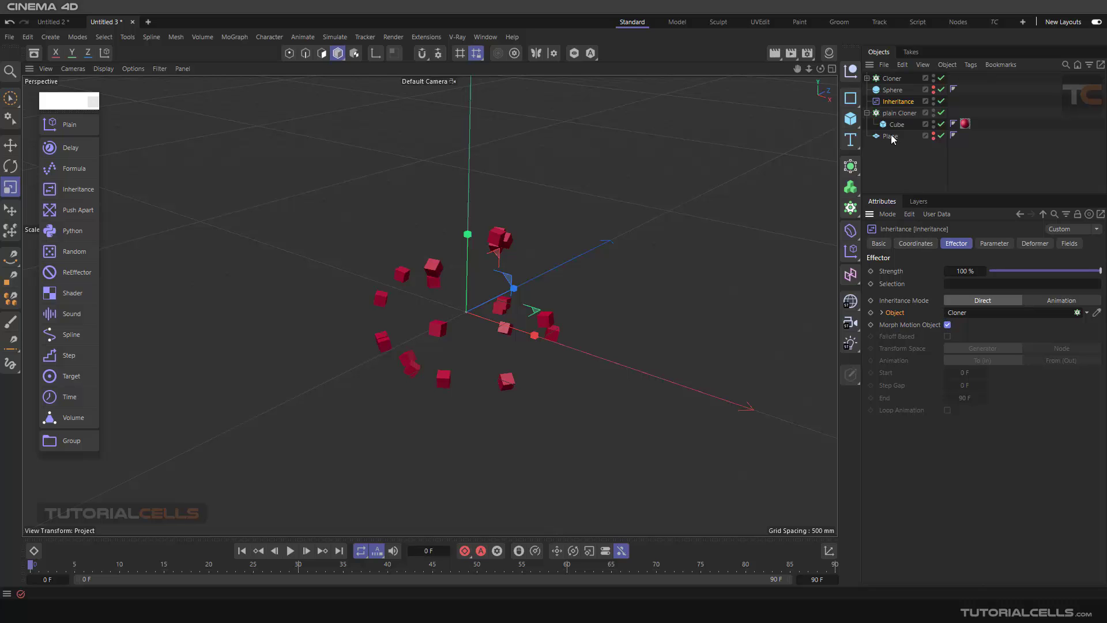
left_click(888, 79)
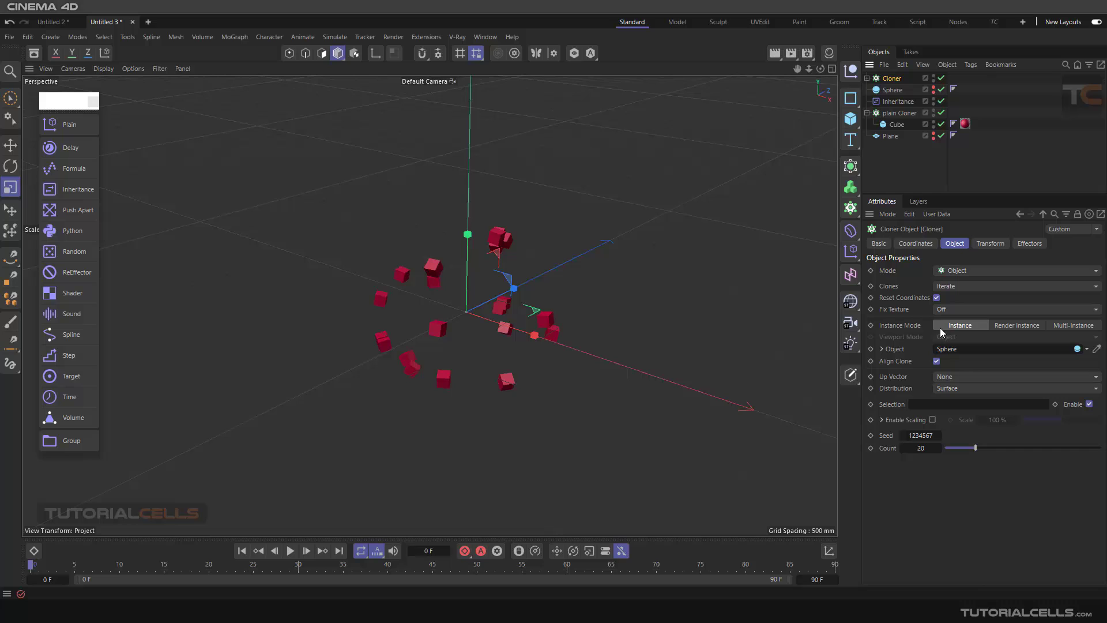
left_click(954, 388)
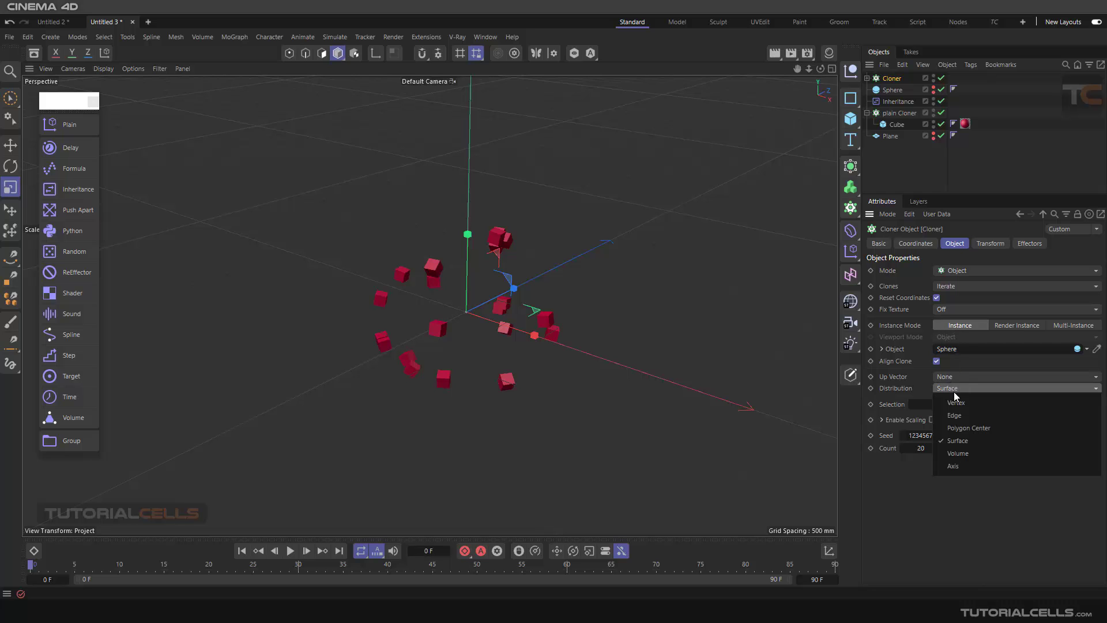
left_click(959, 403)
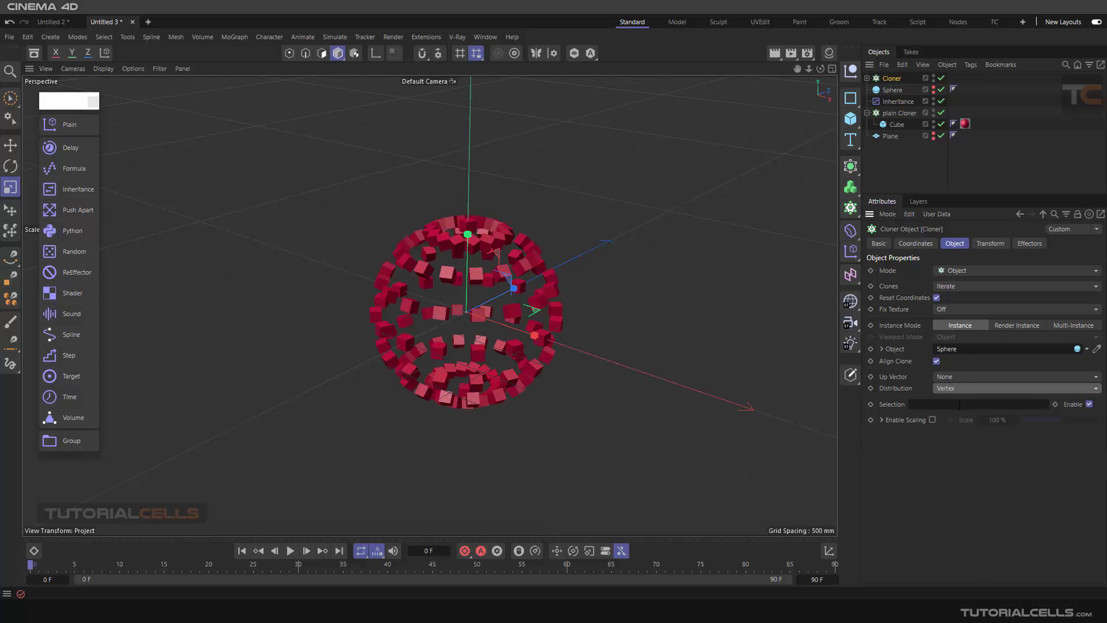
left_click(894, 102)
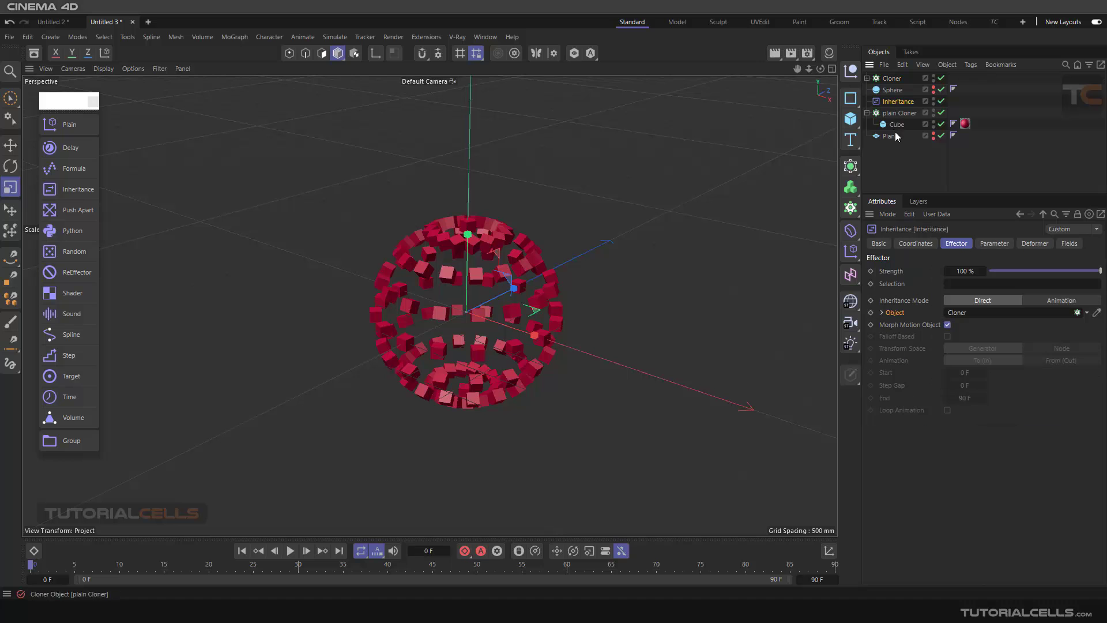
- Try different Inheritance Strength values, leaving it at 0% so the cubes lie flat
left_click_drag(1099, 271, 987, 271)
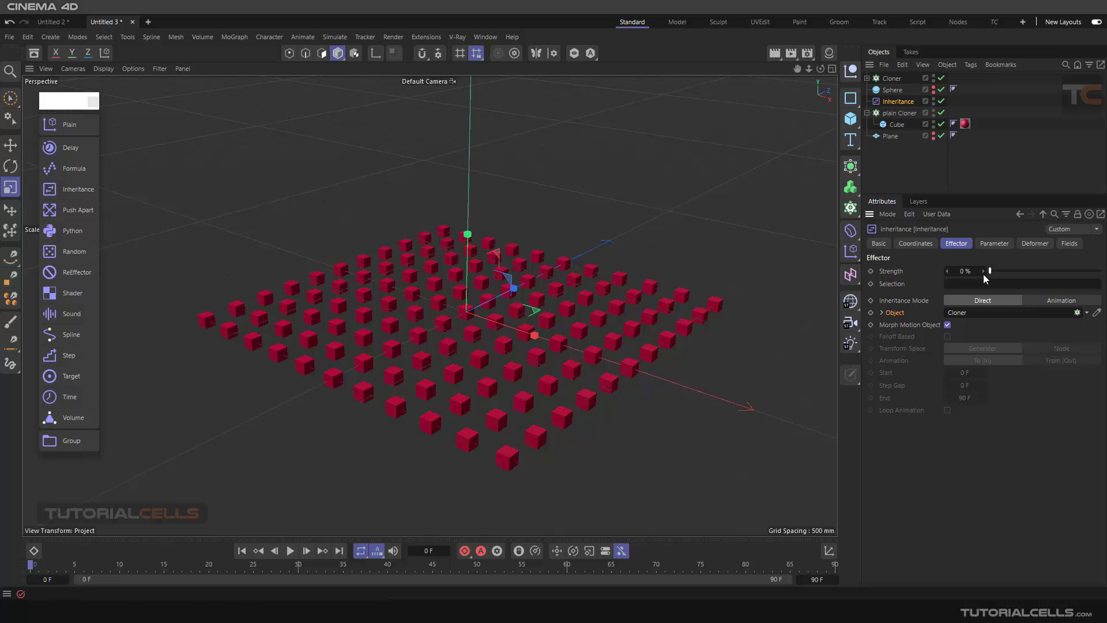
mouse_move(989, 272)
left_mouse_down()
mouse_move(1099, 271)
mouse_move(978, 272)
left_mouse_up()
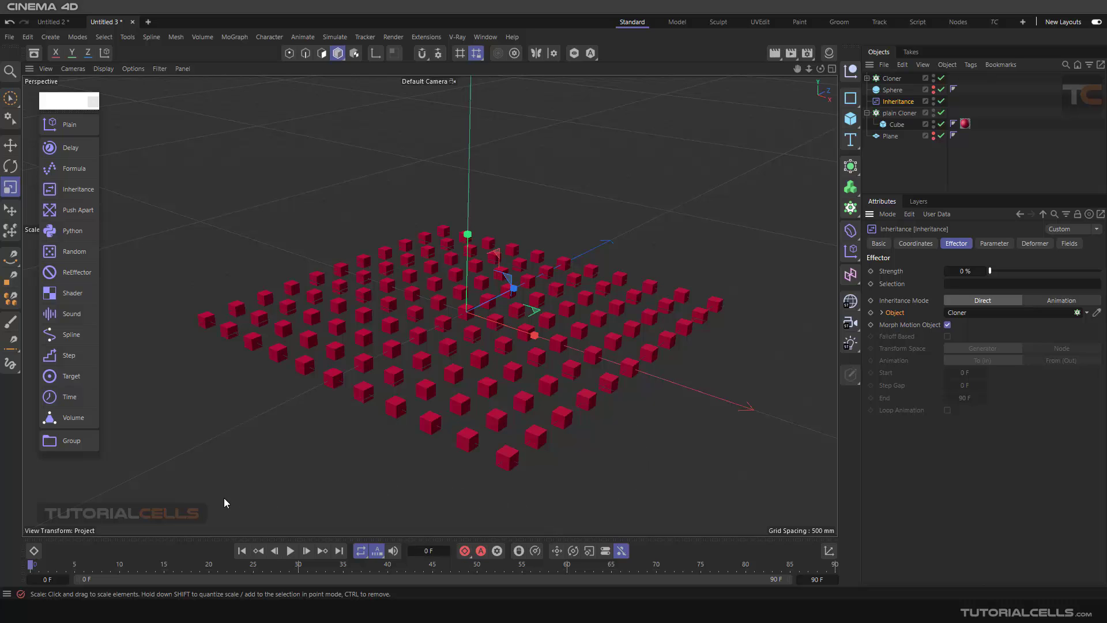
- Key Inheritance Strength at frame 0, preview playback, and try then undo a 100% Strength change
left_click(871, 271)
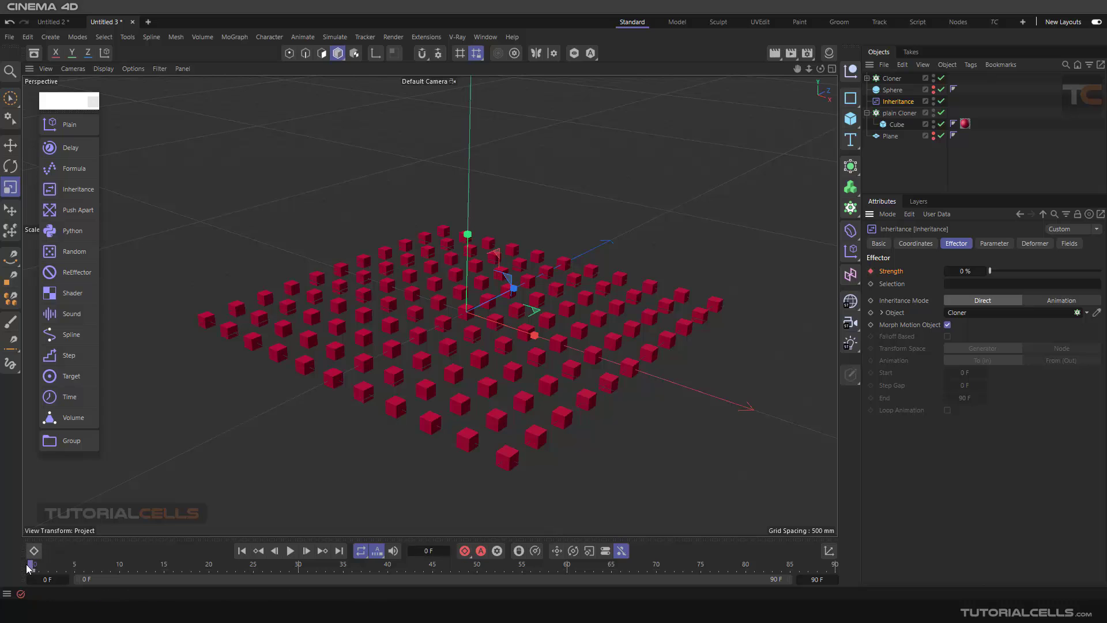
key("g")
key("g")
key("g")
key("g")
key("g")
key("g")
key("g")
key("g")
key("g")
key("g")
left_click_drag(118, 568, 209, 564)
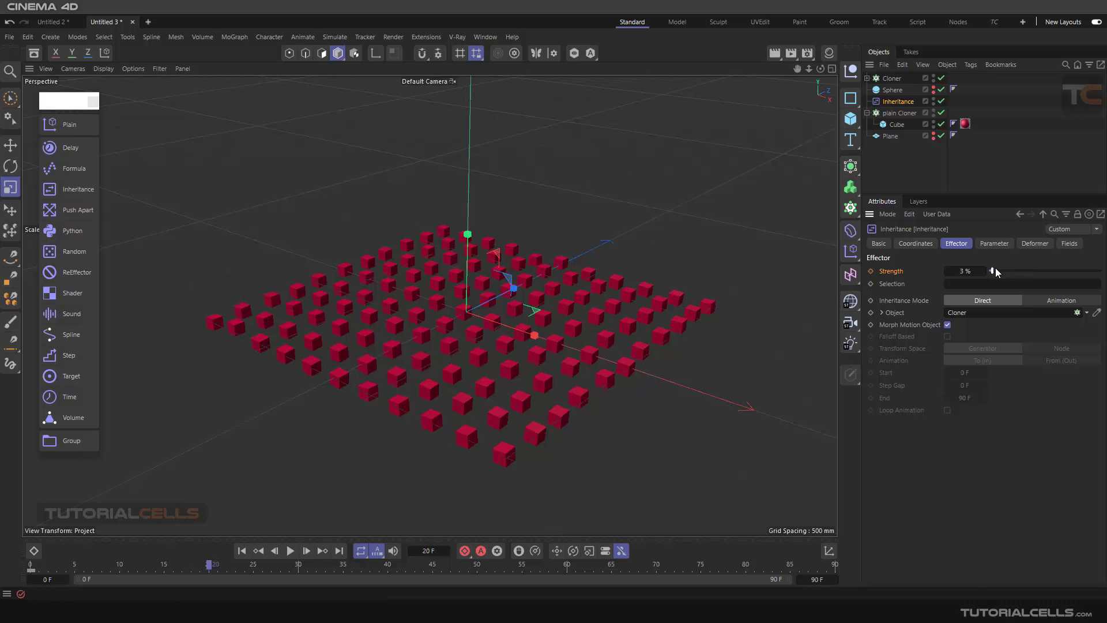
left_click_drag(995, 268, 1102, 269)
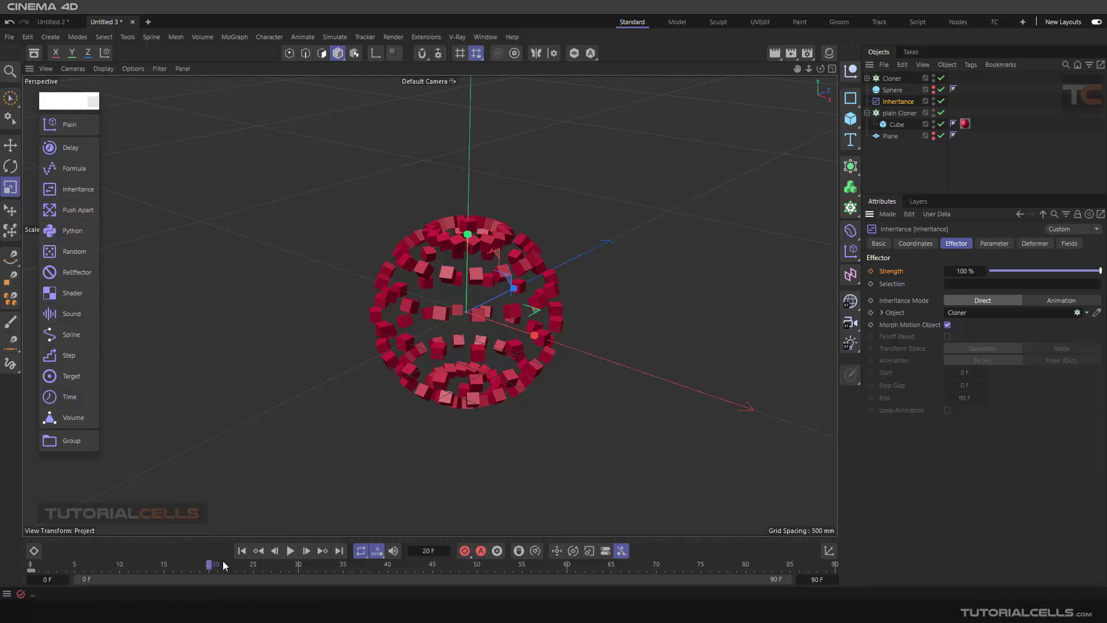
key("ctrl+z")
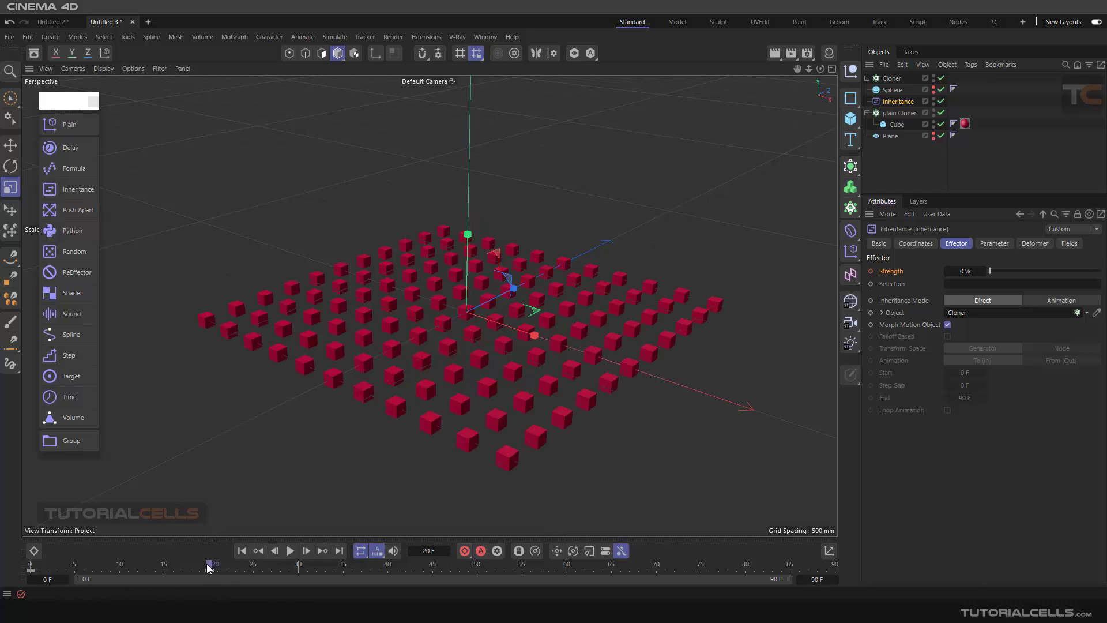
left_click_drag(209, 568, 30, 565)
- Key Inheritance Strength at 100% on frame 20
left_click(208, 570)
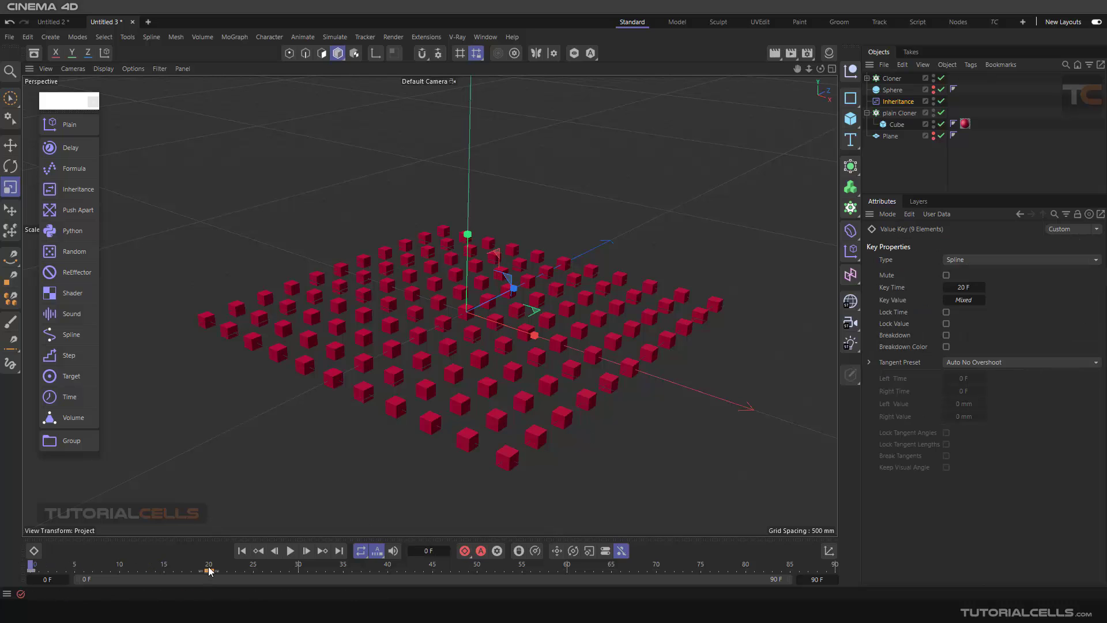
left_click(897, 101)
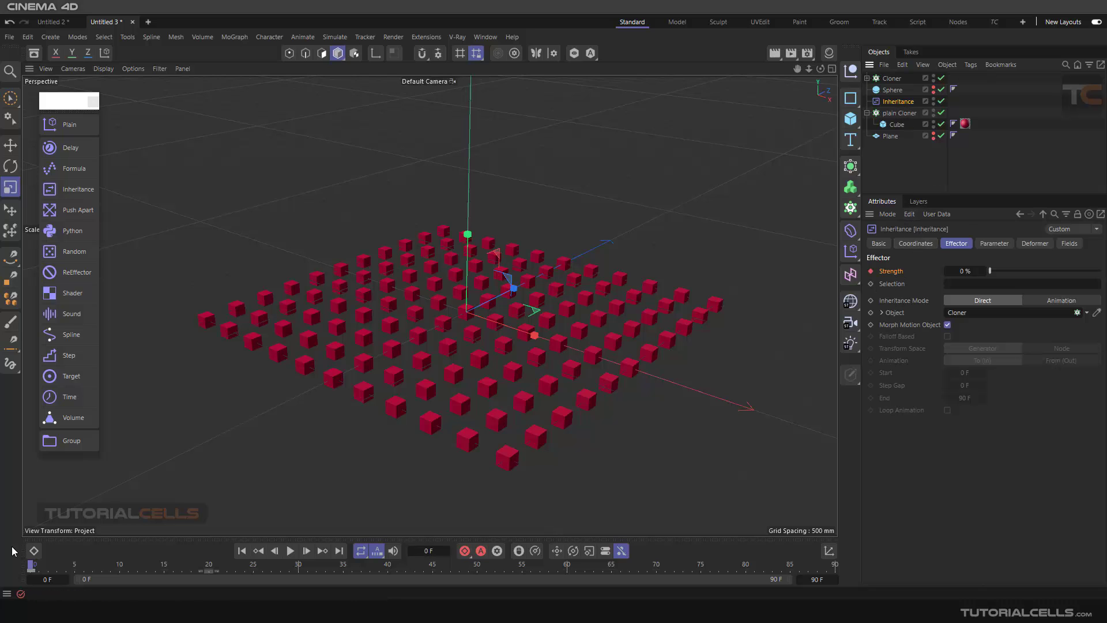
left_click_drag(32, 568, 209, 567)
left_click_drag(989, 270, 1100, 270)
left_click(871, 270)
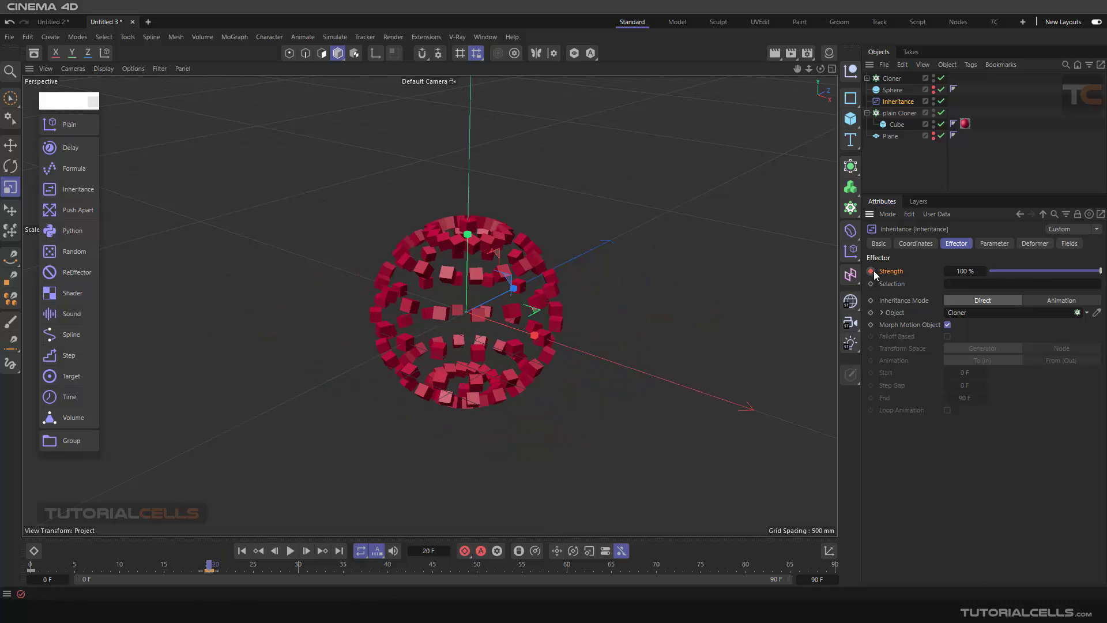
- Key Strength lowered again at frame 40 and play the animation from the start to check it
left_click_drag(213, 566, 387, 566)
left_click_drag(1100, 270, 909, 271)
left_click(870, 271)
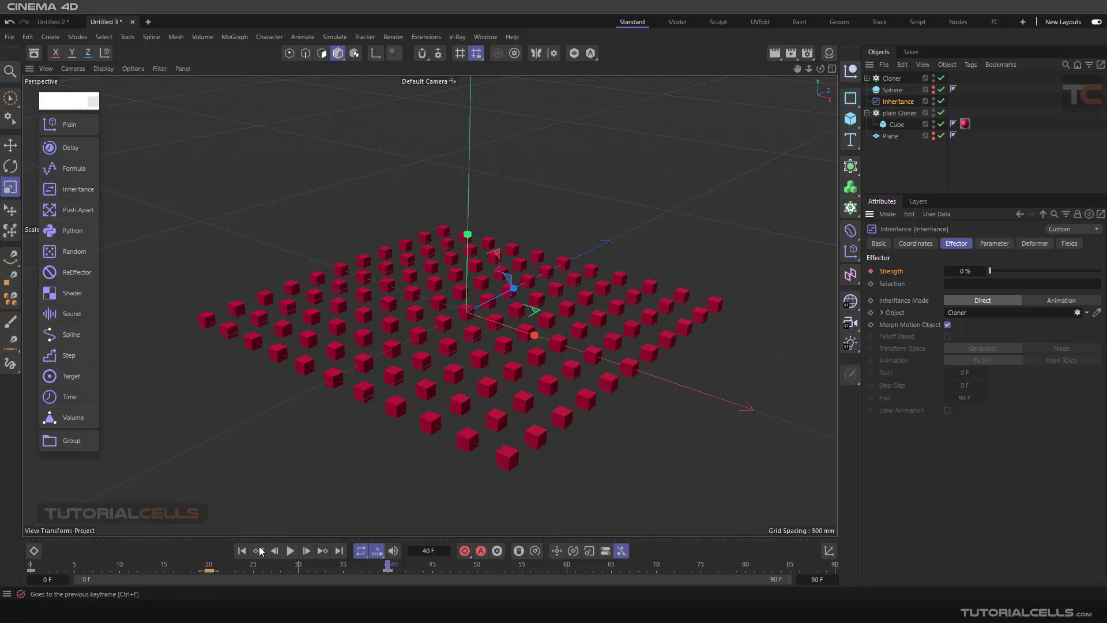
left_click(242, 550)
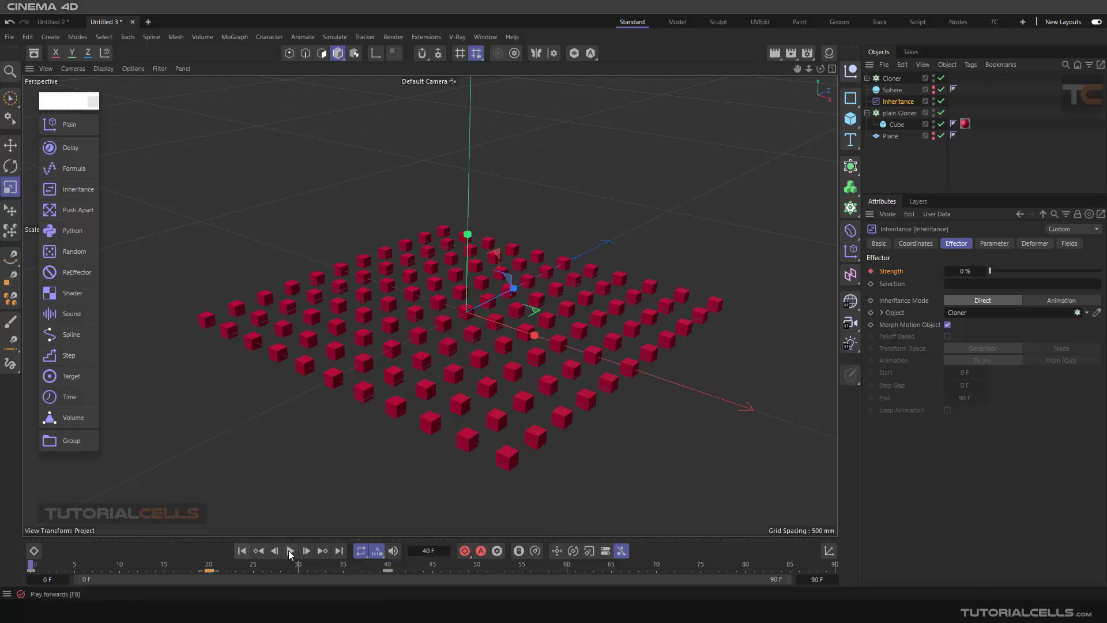
left_click(290, 551)
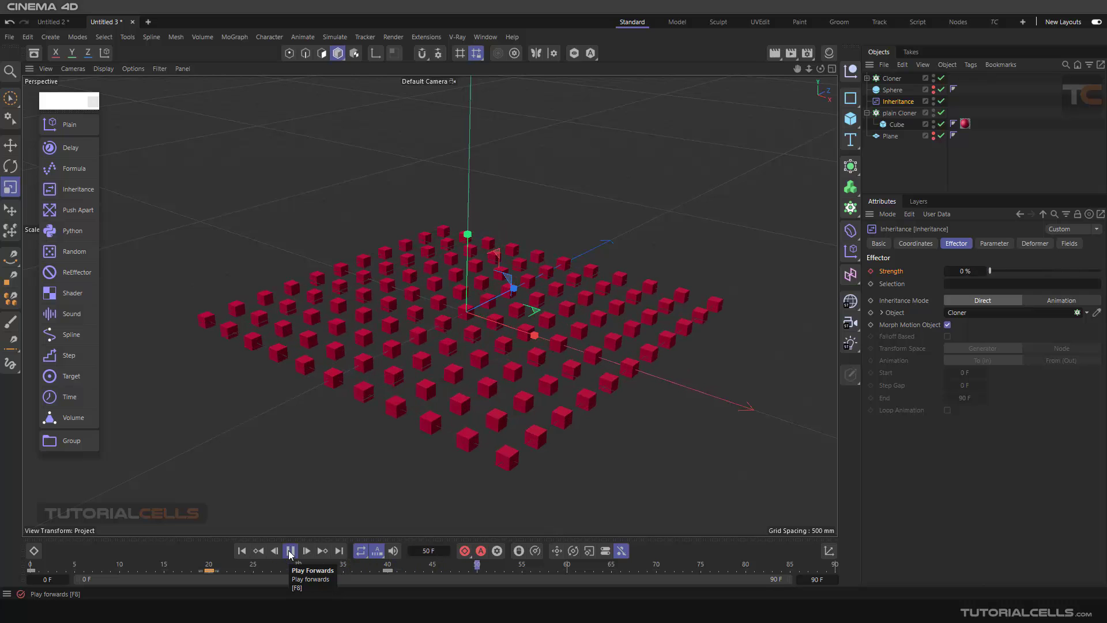
left_click(290, 550)
- Drag the 0% key to frame 50 and the 100% key to frame 25, then select the Cloner
left_click_drag(387, 572, 428, 568)
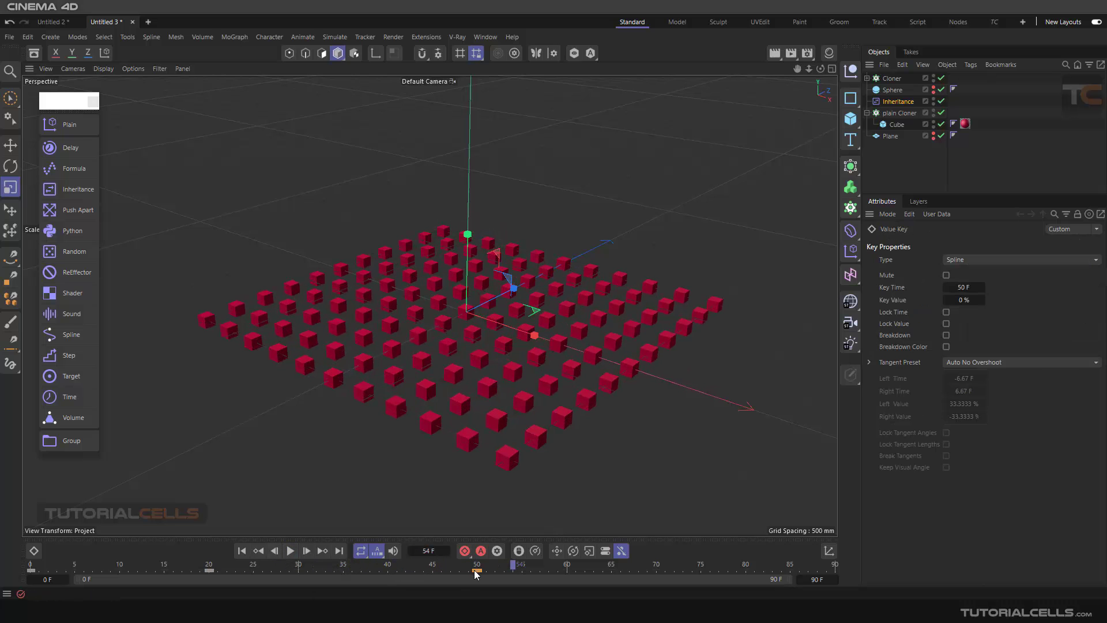
left_click_drag(208, 571, 252, 570)
left_click(890, 114)
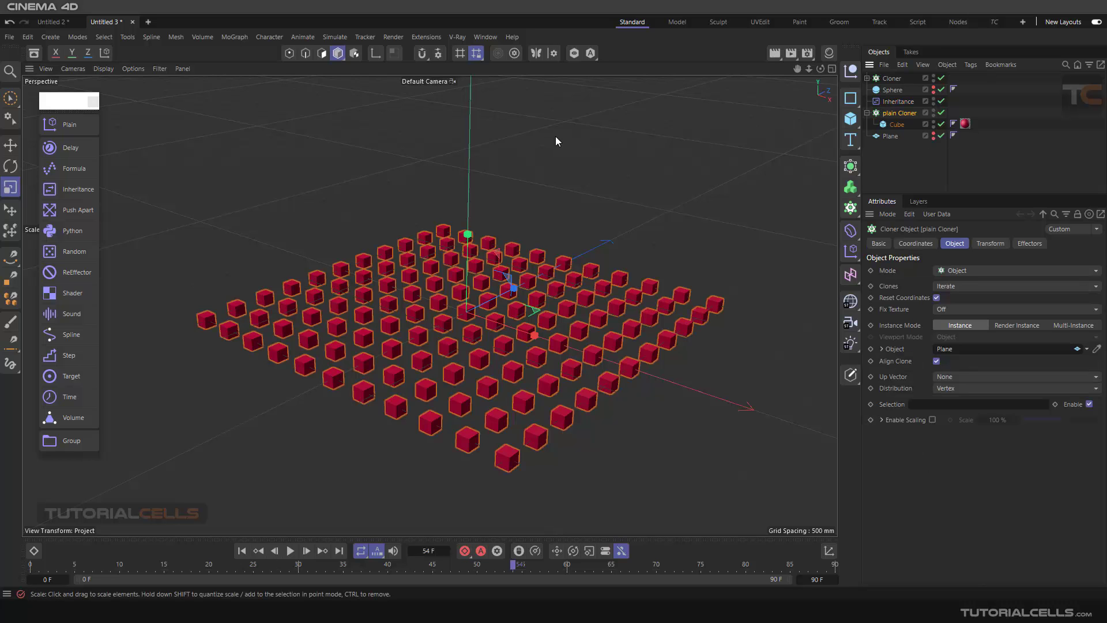
- Add a Delay effector from the MoGraph palette and preview it on playback
left_click(81, 154)
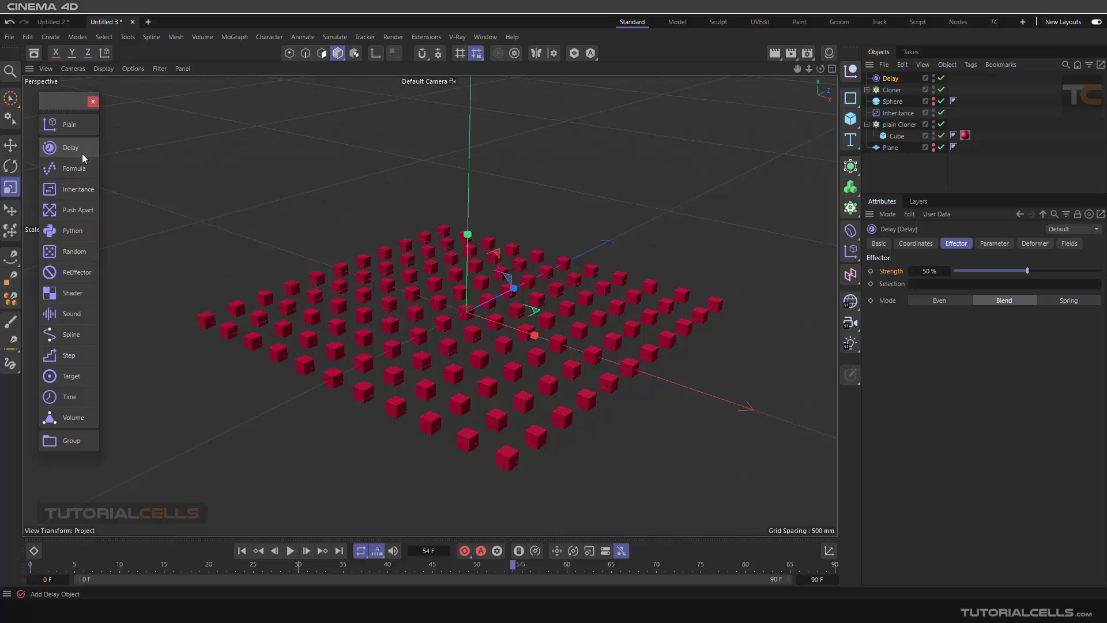
left_click(241, 551)
left_click(290, 551)
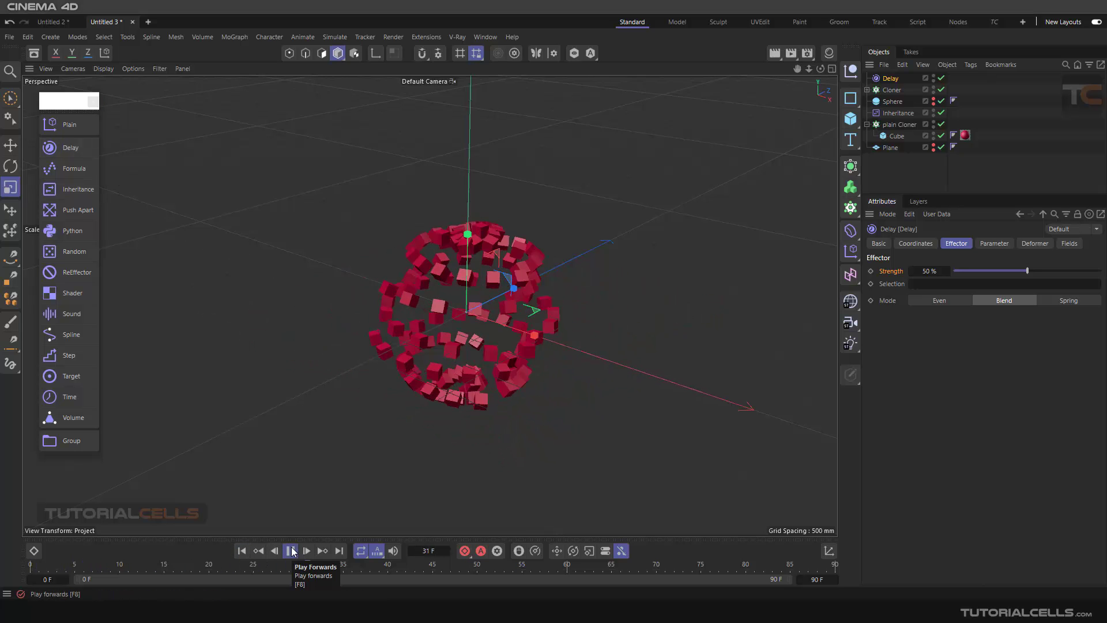
left_click(291, 551)
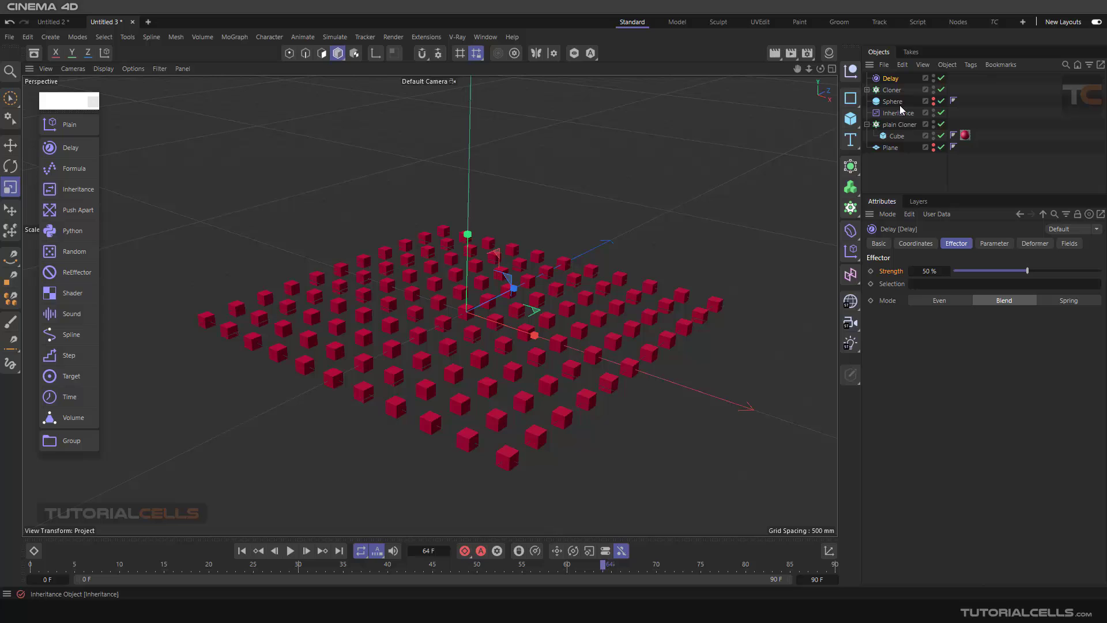
- Move Delay below Sphere, set its Mode to Spring, and replay the bouncy morph
left_click_drag(892, 107, 892, 108)
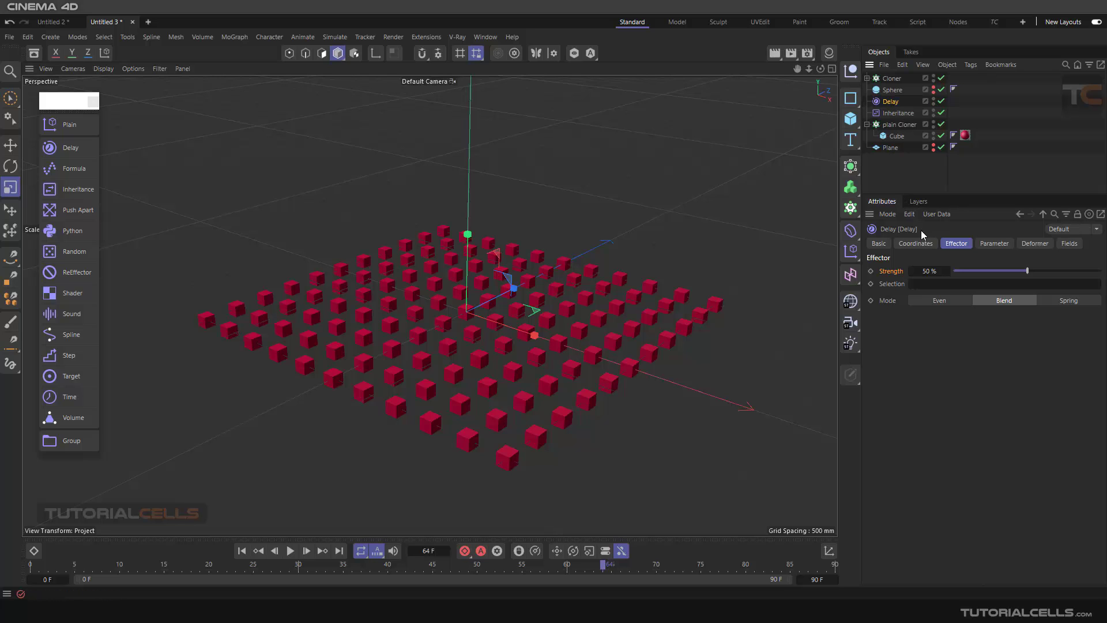
left_click(1063, 300)
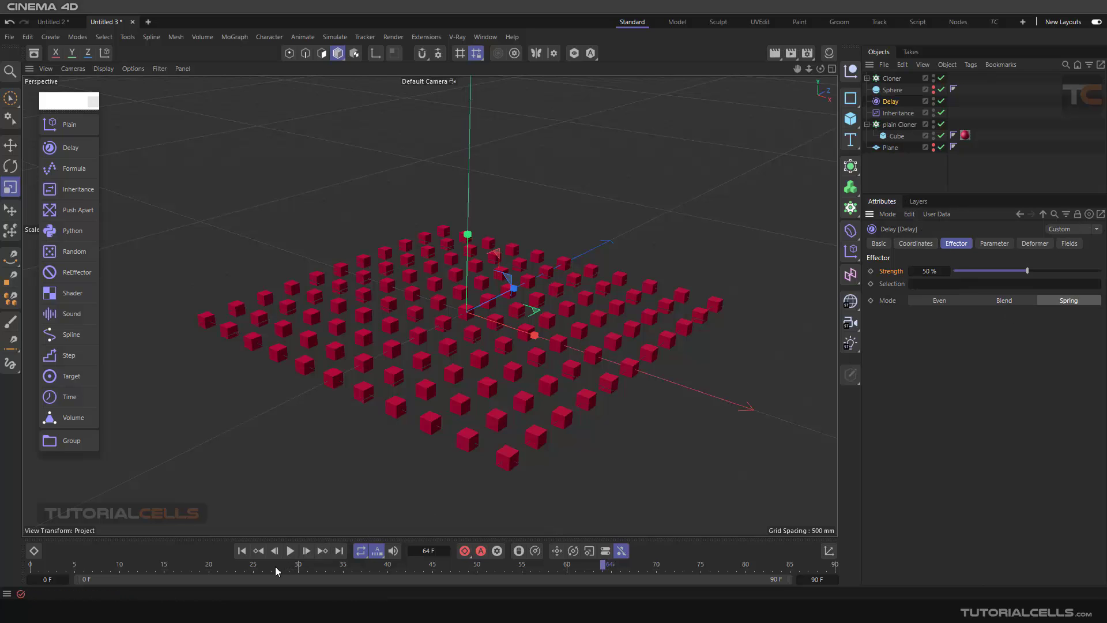
left_click(241, 551)
left_click(290, 550)
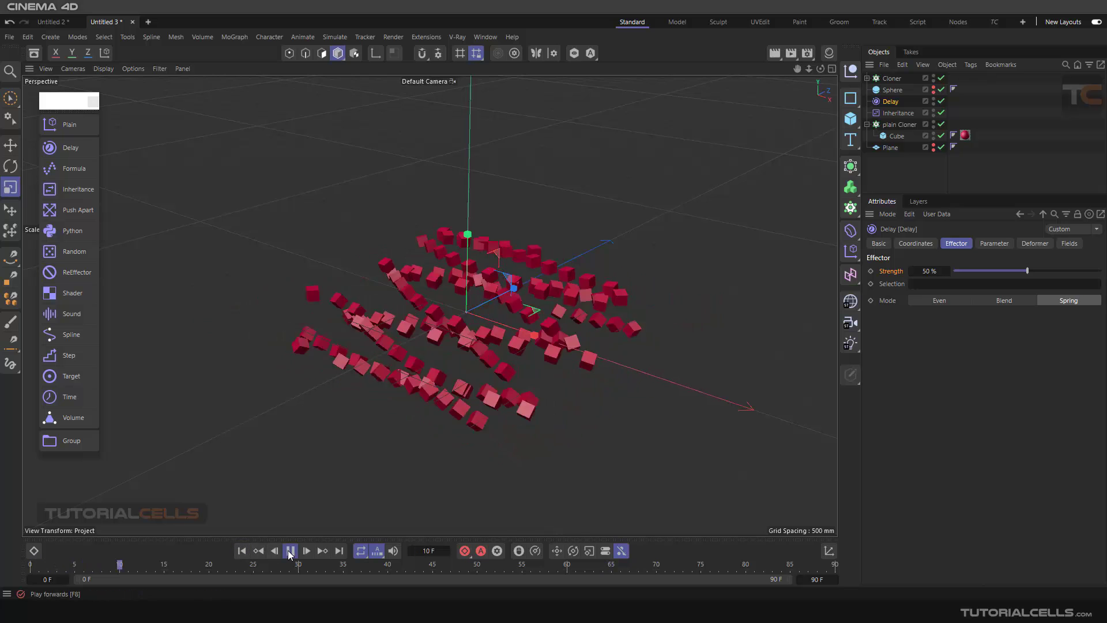
left_click(289, 550)
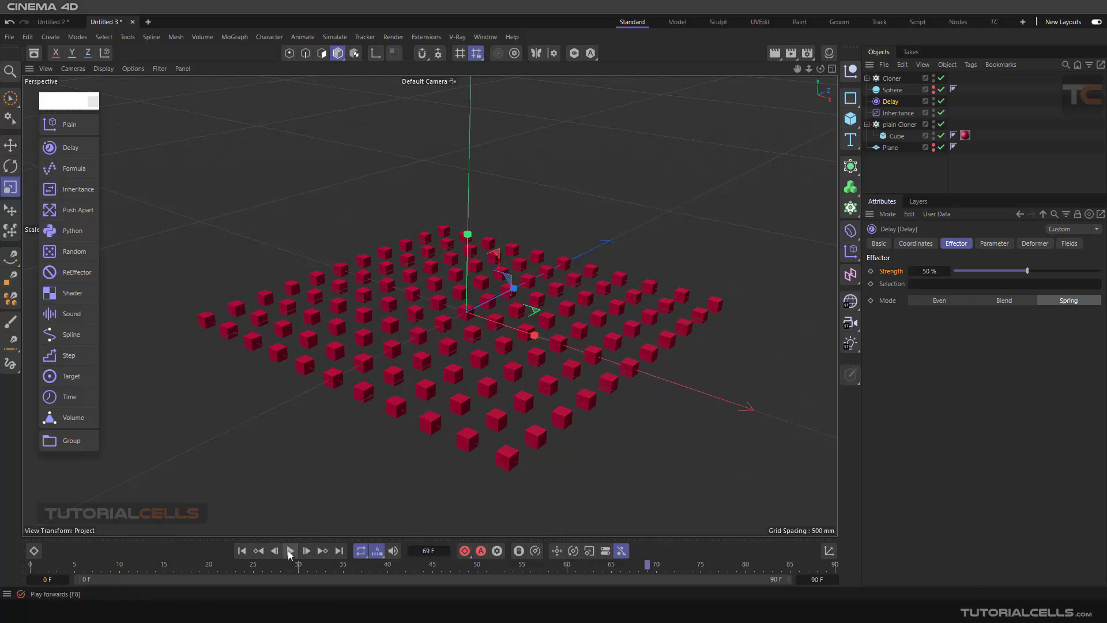
left_click(892, 113)
- Drag the Inheritance Strength keys to frames 10 and 19 and play back to check the timing
left_click_drag(253, 569, 150, 571)
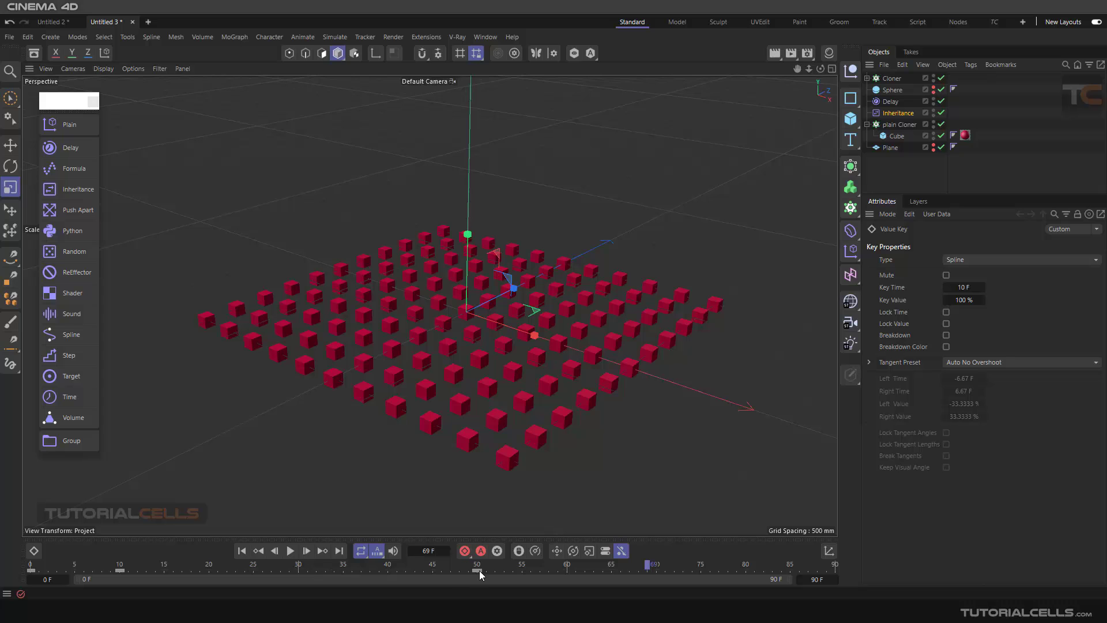
left_click_drag(479, 569, 199, 571)
left_click(290, 551)
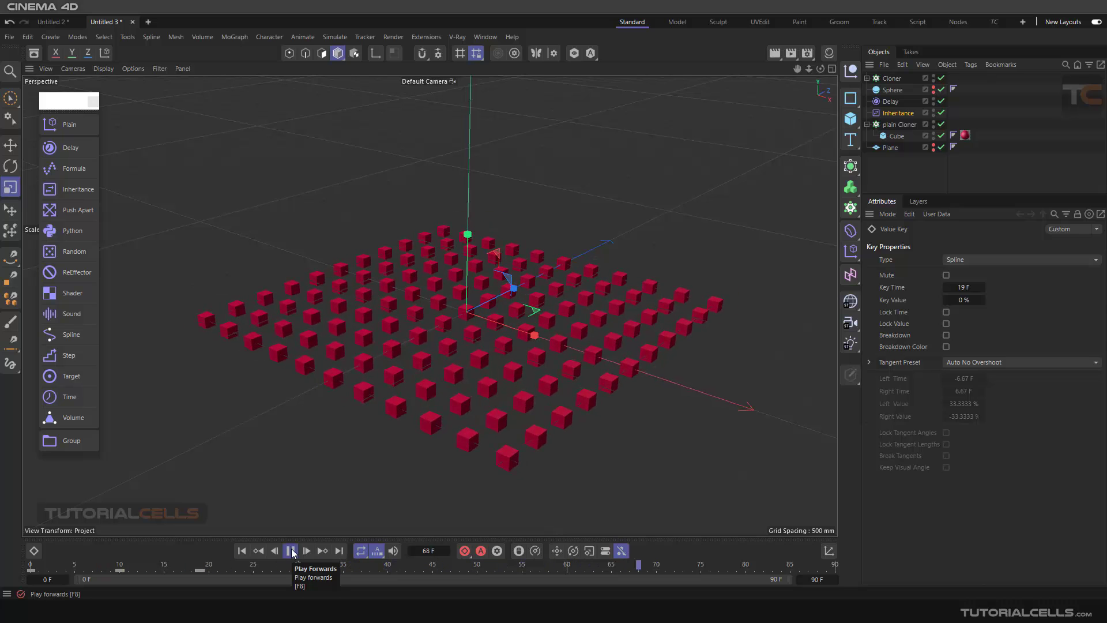
left_click(292, 550)
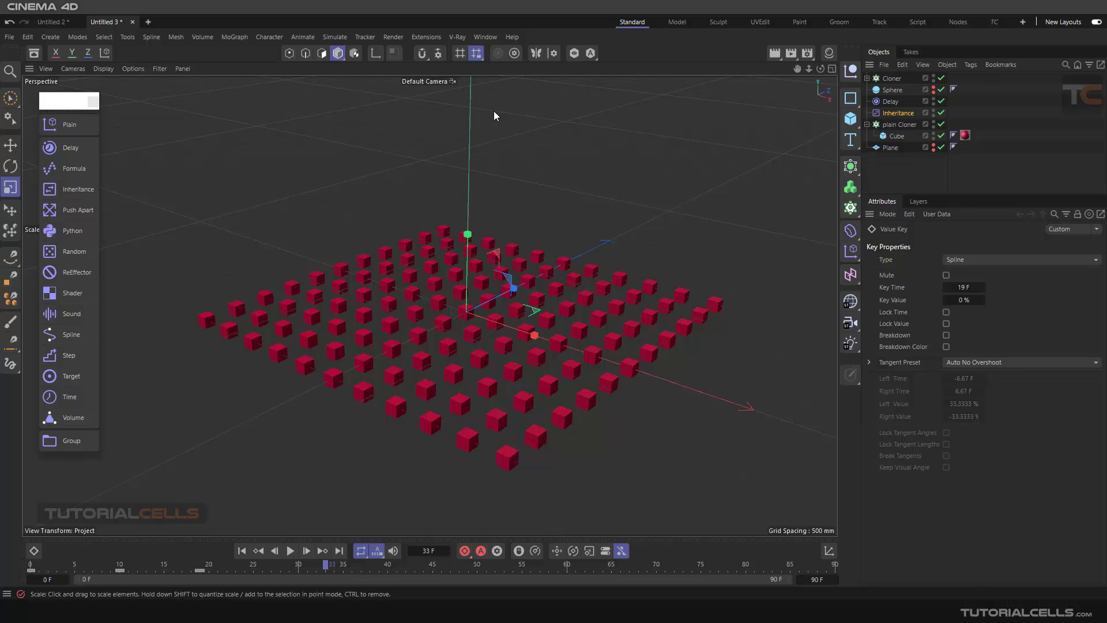
- Create a new project containing a Pyramid primitive scaled down to about 46.7%
left_click(148, 22)
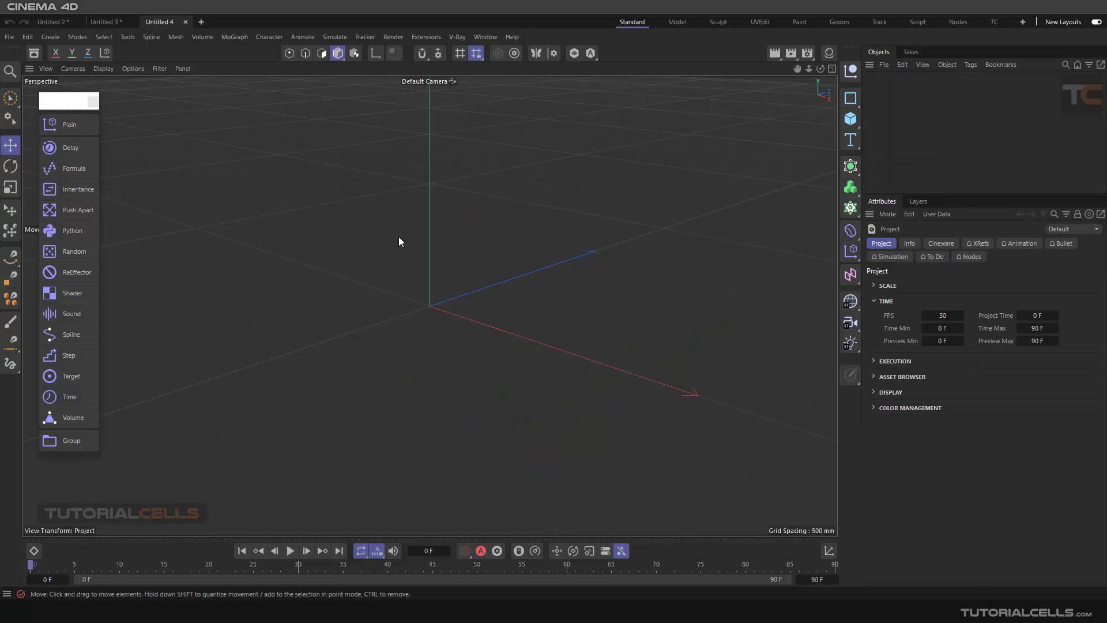
left_click_drag(468, 267, 614, 196, "alt")
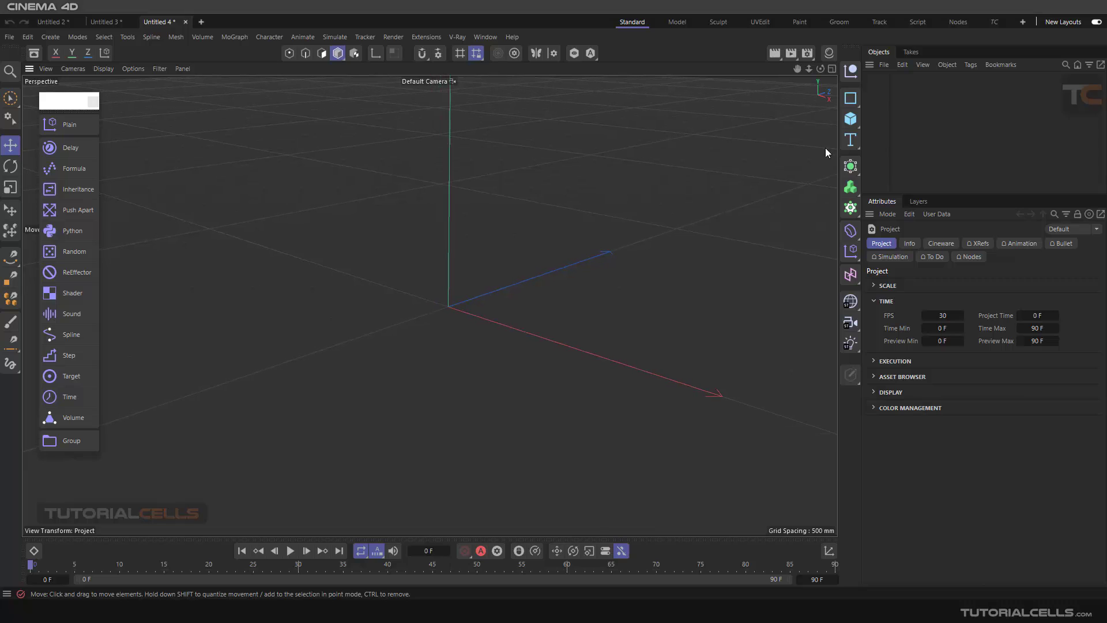
left_click(848, 122)
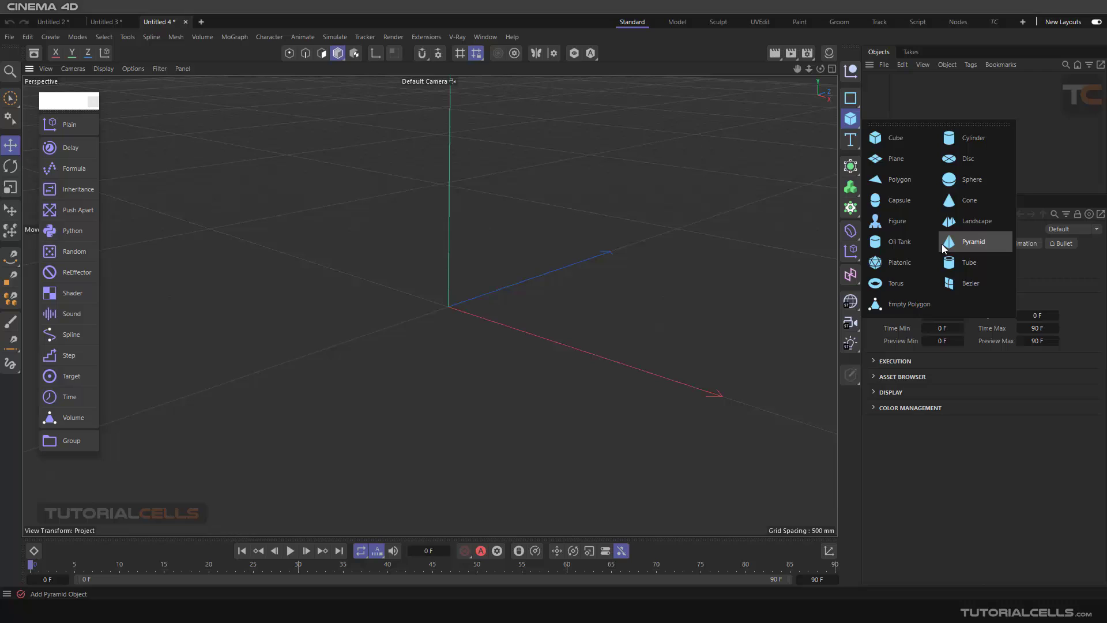
left_click(960, 241)
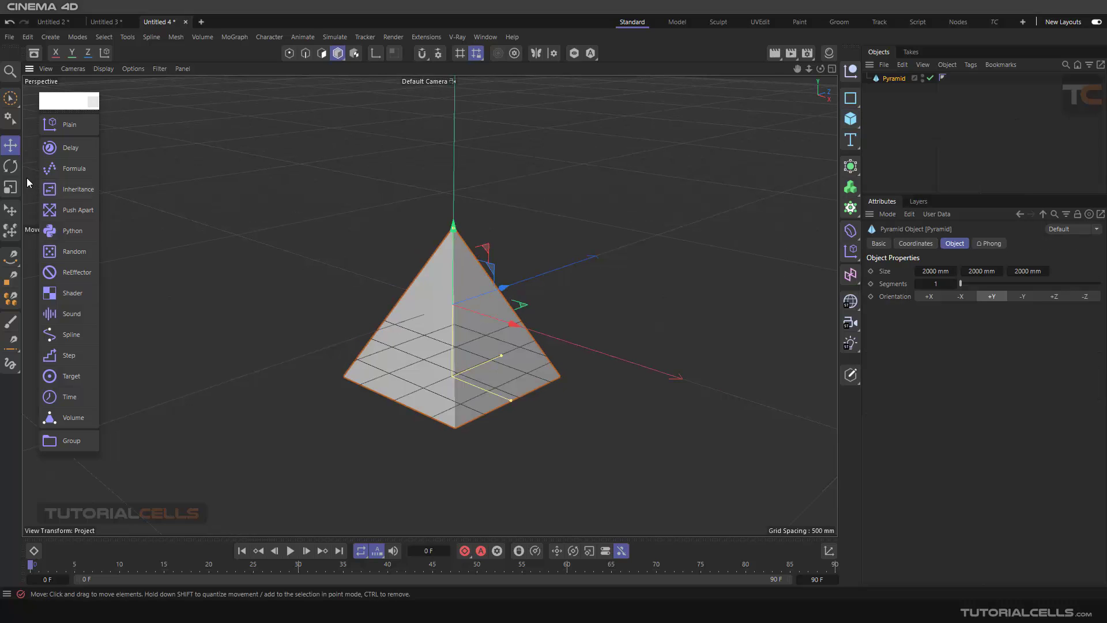
key("t")
left_click_drag(556, 180, 353, 335)
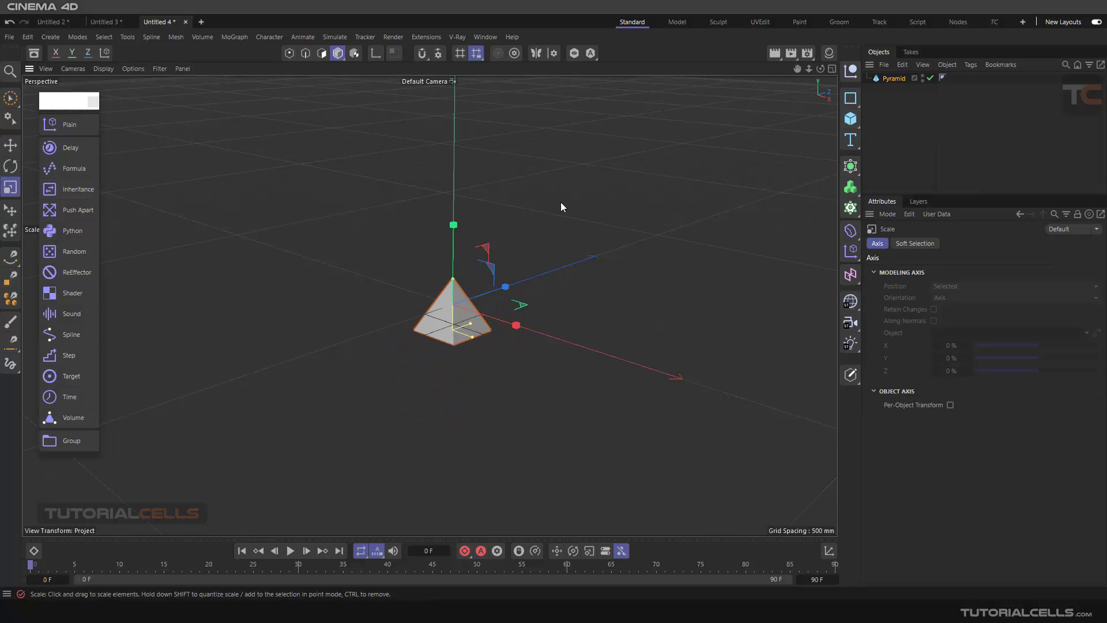
- Hide the viewport grid and place the pyramid inside a new Cloner
left_click(160, 69)
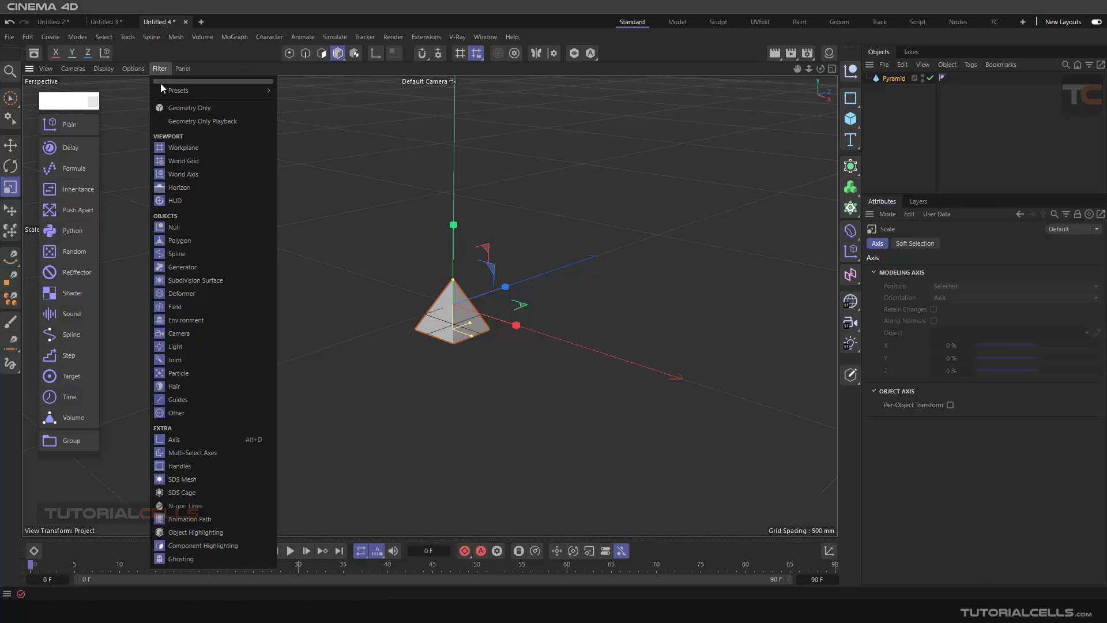
left_click(175, 145)
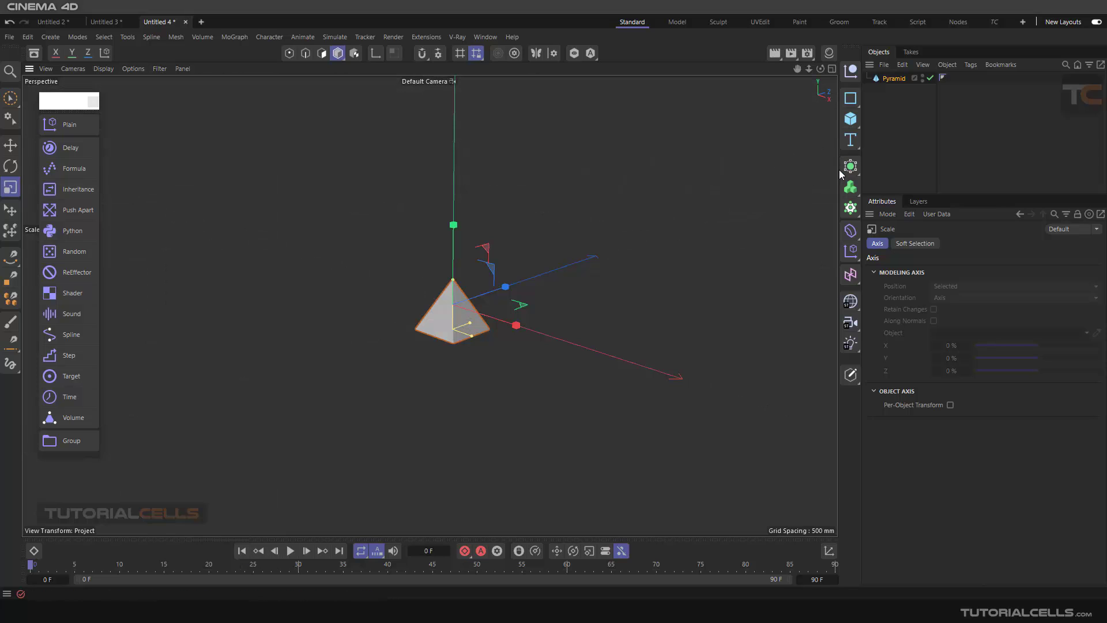
left_click(850, 208)
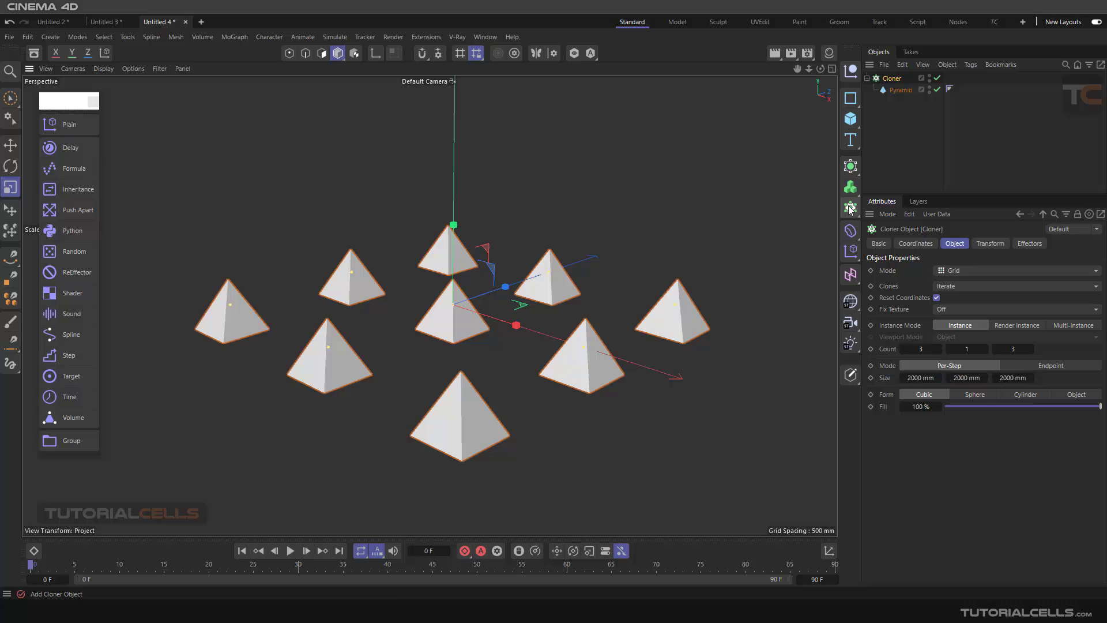
left_click_drag(519, 279, 564, 294, "alt")
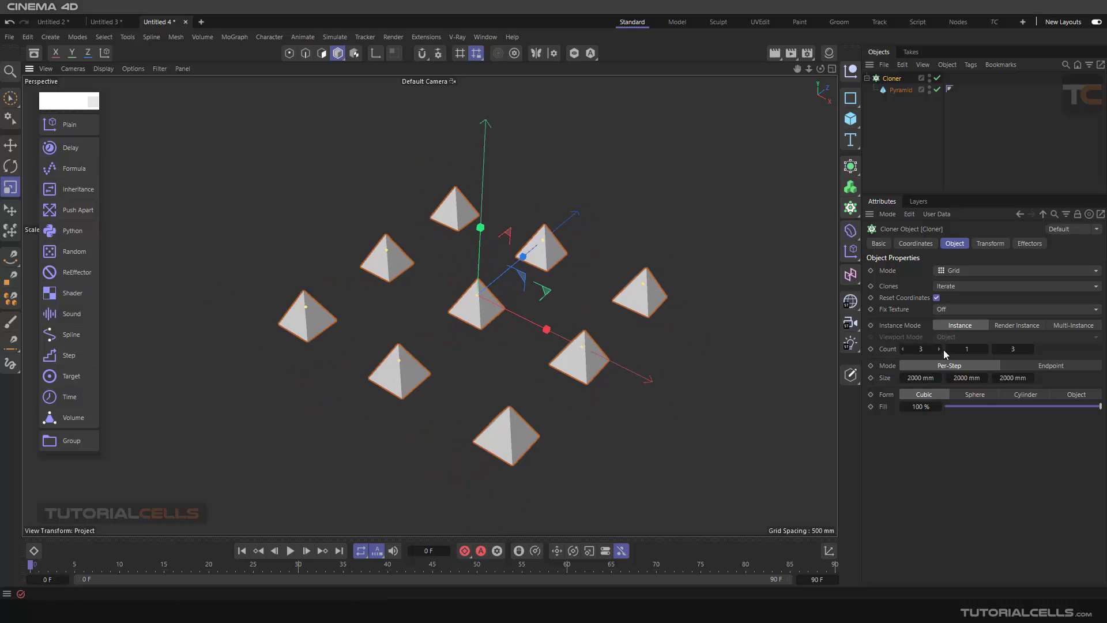
- Set the Cloner to Endpoint mode, 4000×0×4000 mm, with Count 5×1×5
left_click(1015, 366)
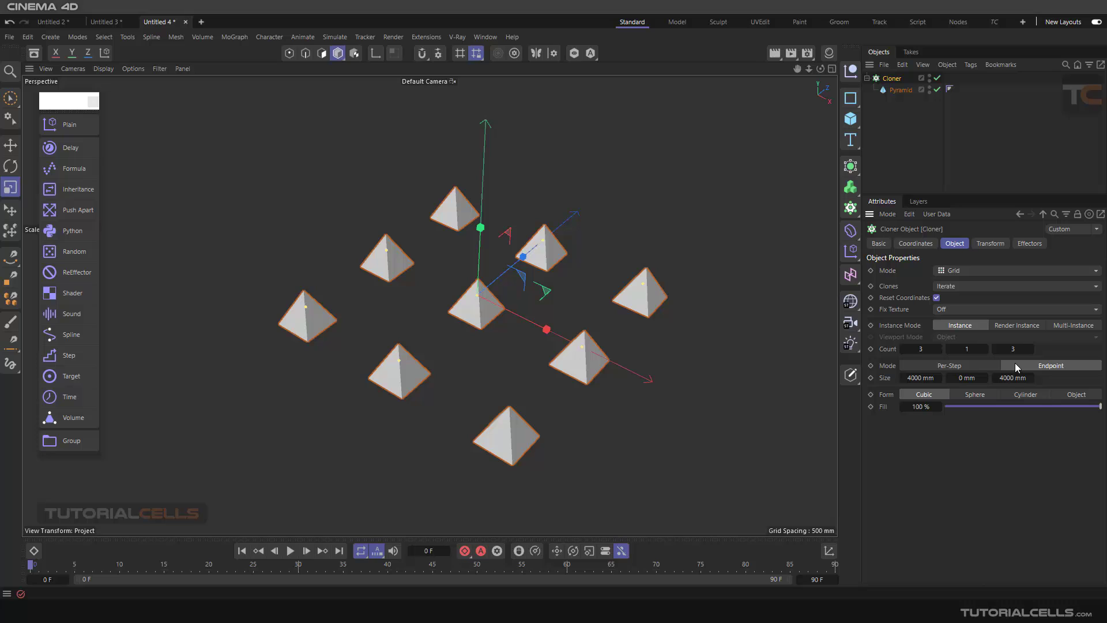
left_click(939, 348)
left_click(939, 348)
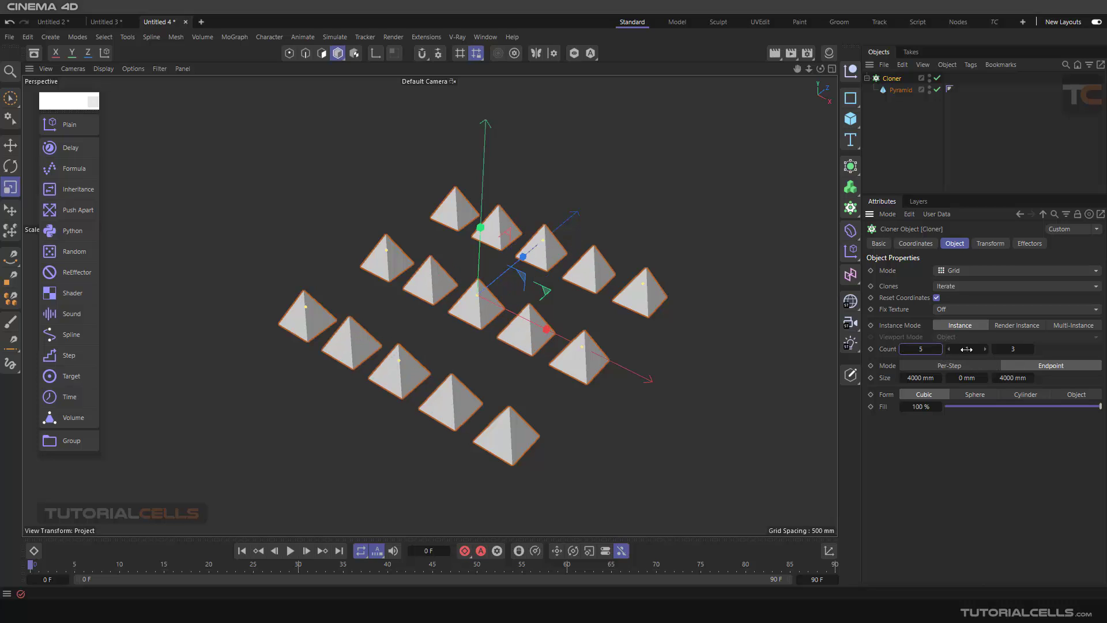
left_click(1031, 349)
left_click(1032, 349)
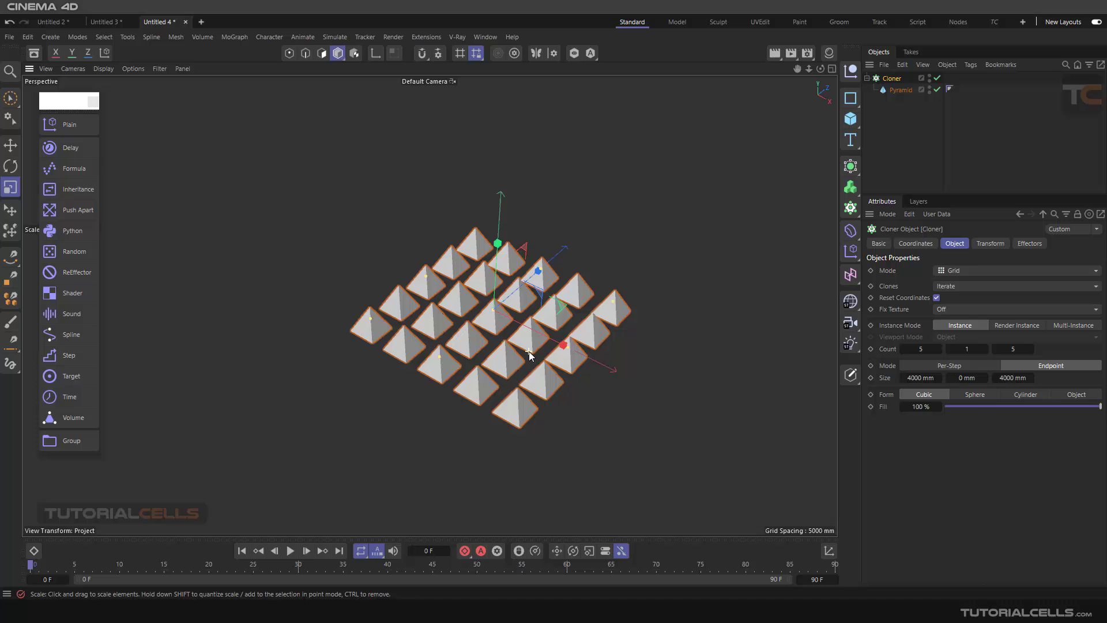
left_click_drag(519, 343, 536, 288, "alt")
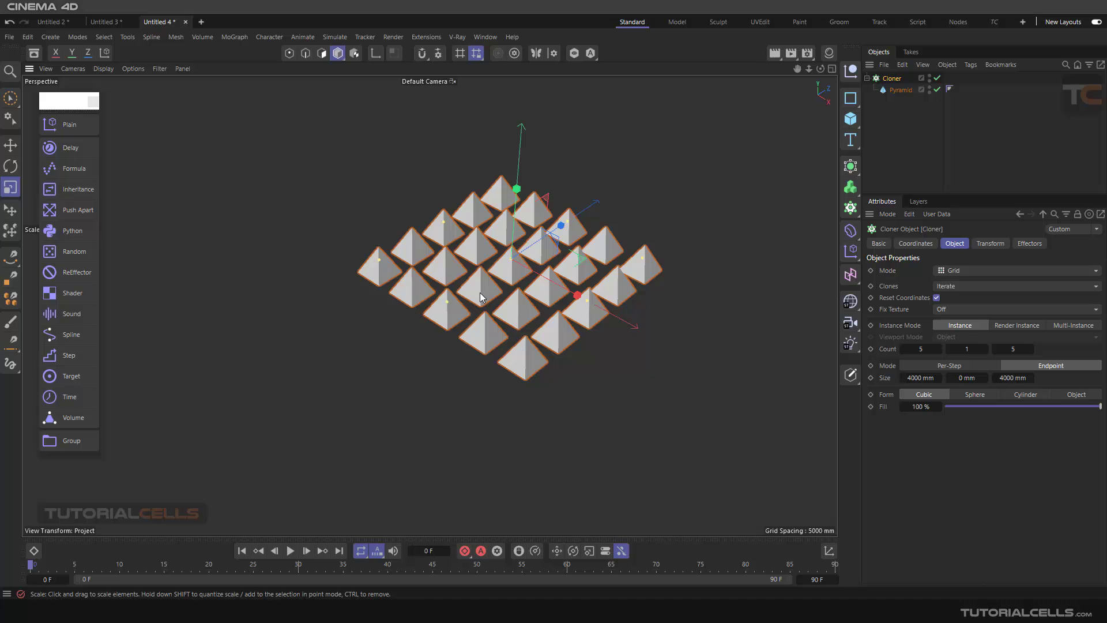
- Add a Cone (1000 mm radius, 2000 mm height) and move it to the lower left beside the grid
left_click(851, 118)
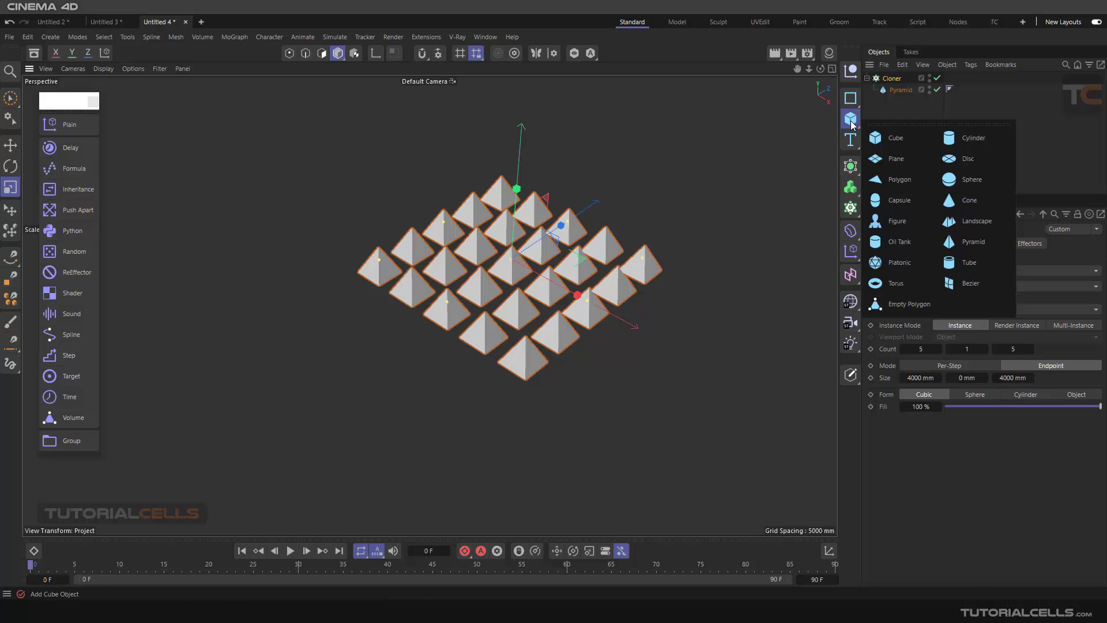
left_click(950, 199)
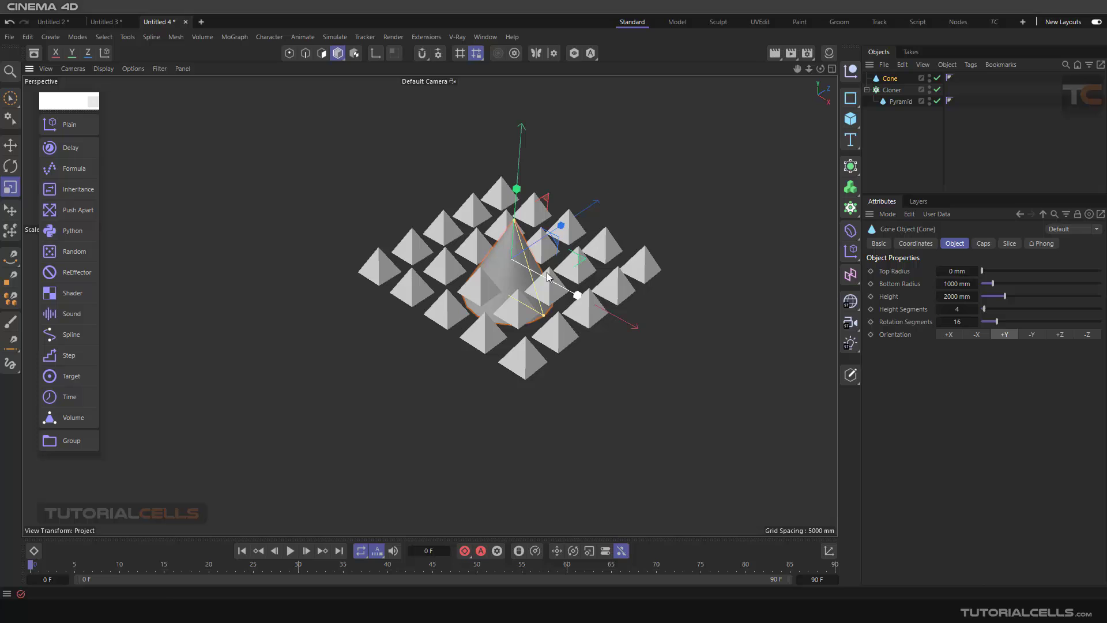
left_click(10, 144)
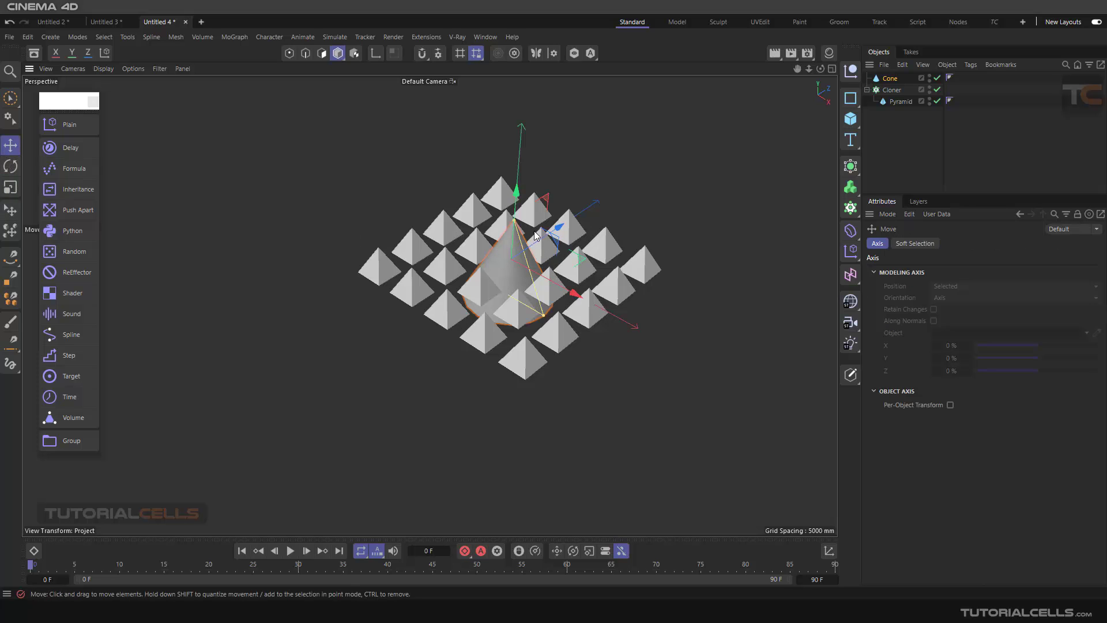
left_click_drag(560, 225, 371, 336)
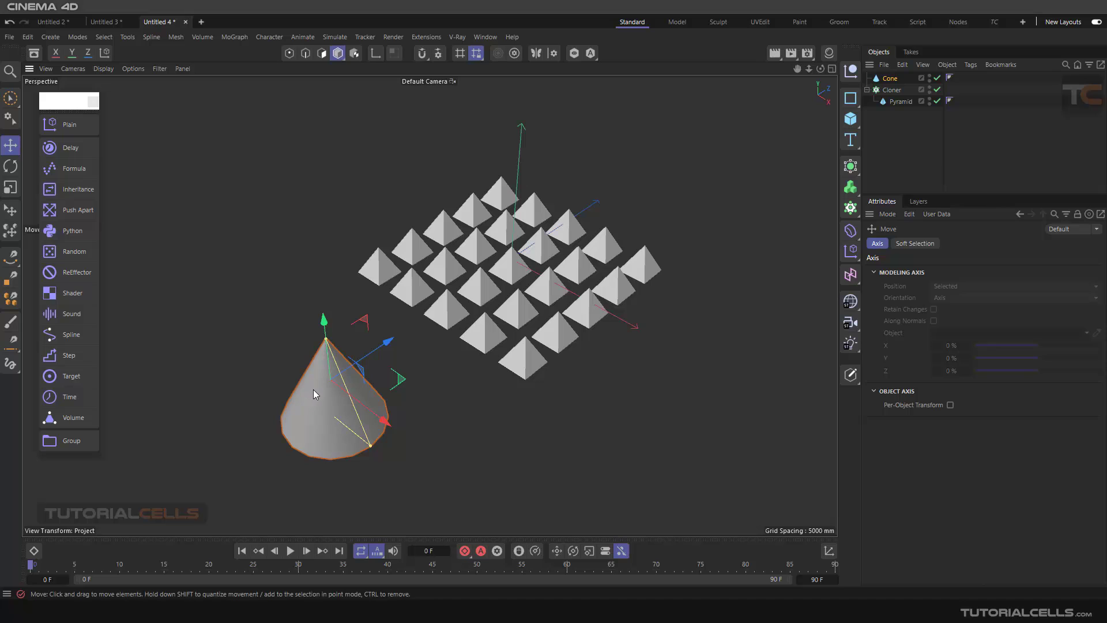
- Add an Inheritance effector to the cloner, linked to the Cone, Strength 0%, Inheritance Mode Animation
left_click(603, 274)
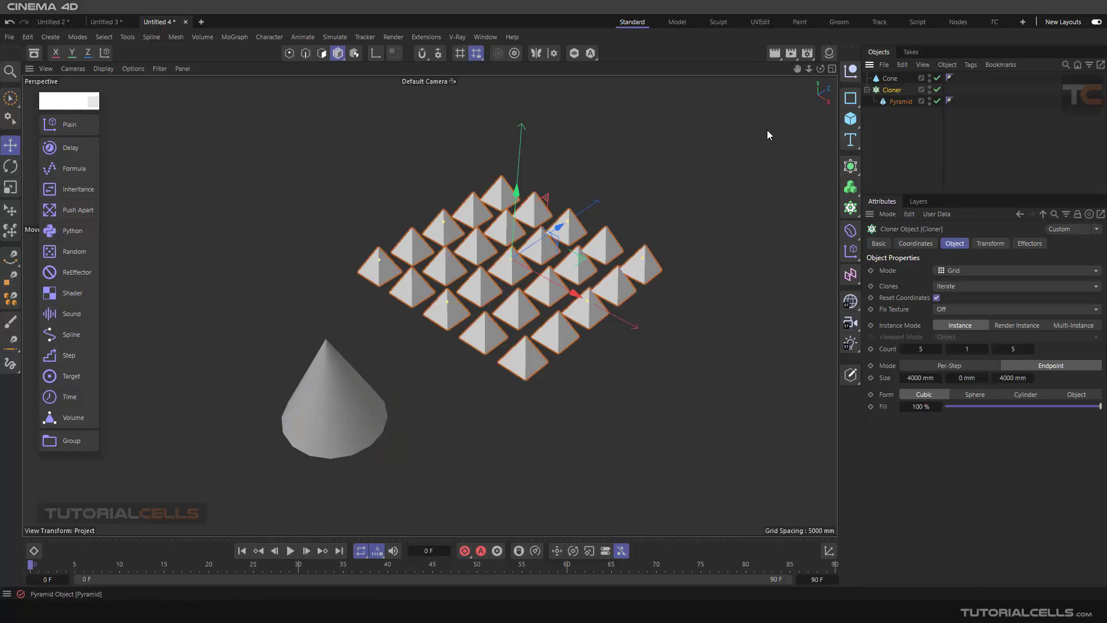
left_click(63, 190)
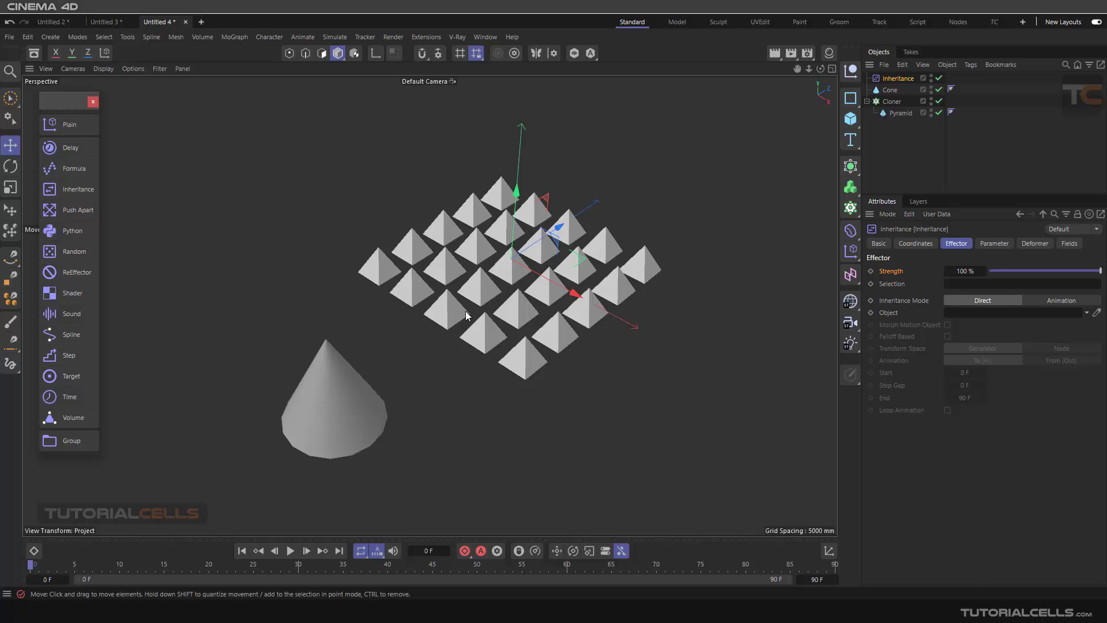
left_click_drag(889, 90, 967, 316)
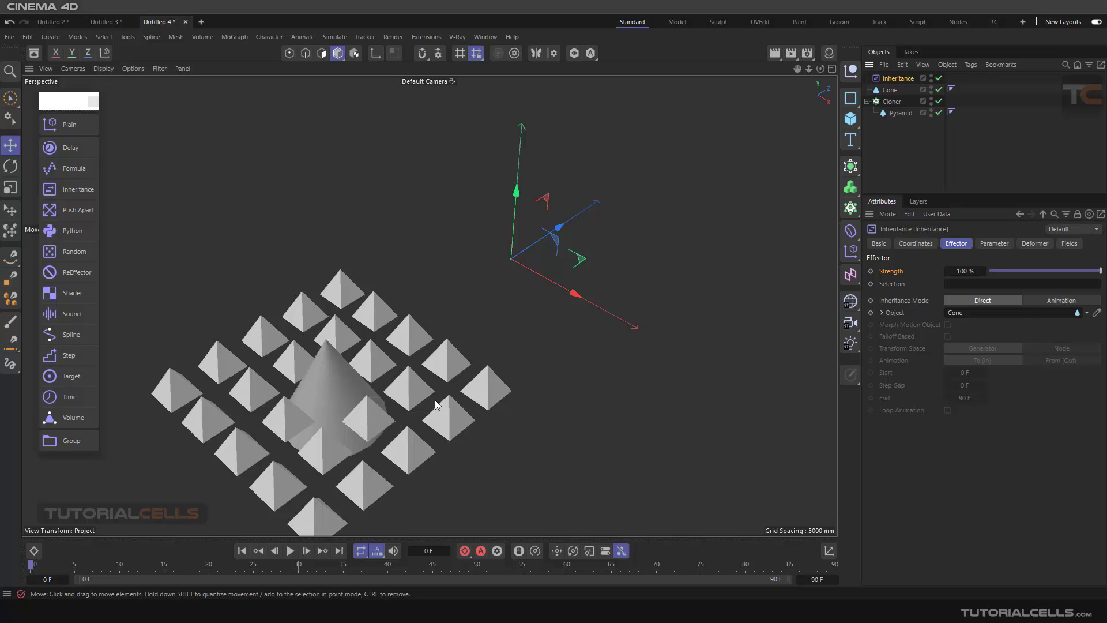
left_click_drag(1100, 271, 988, 272)
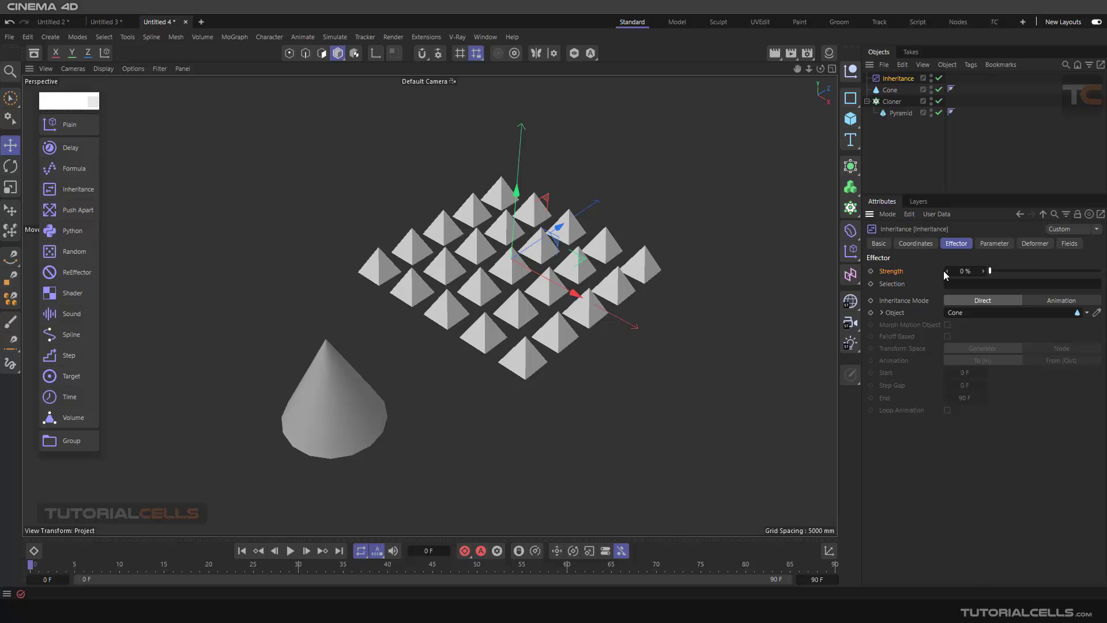
left_click(1086, 313)
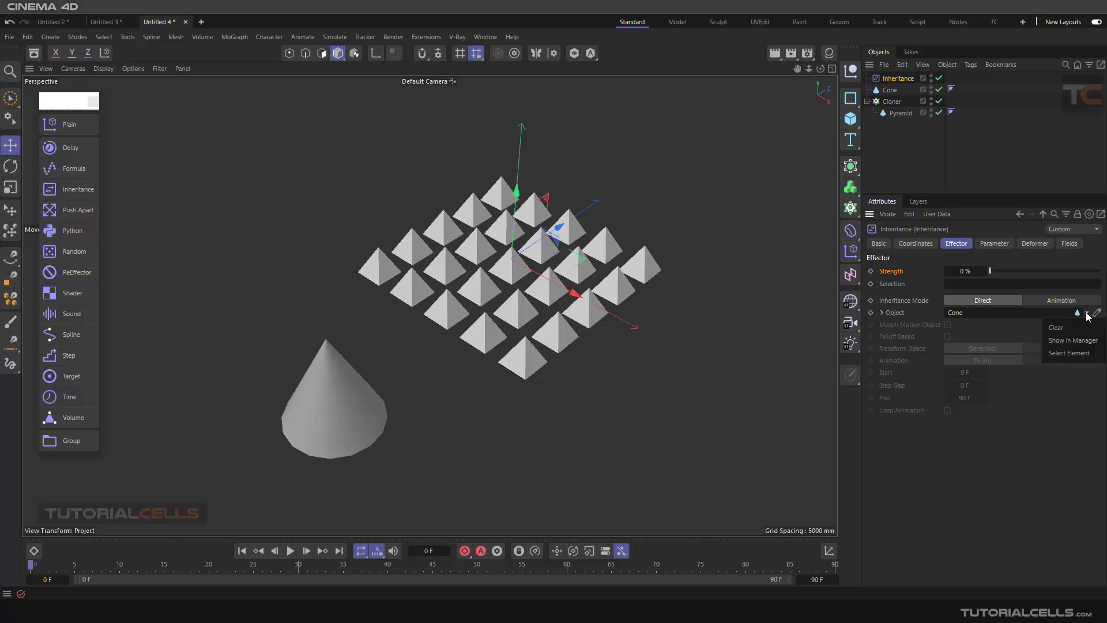
left_click(1037, 304)
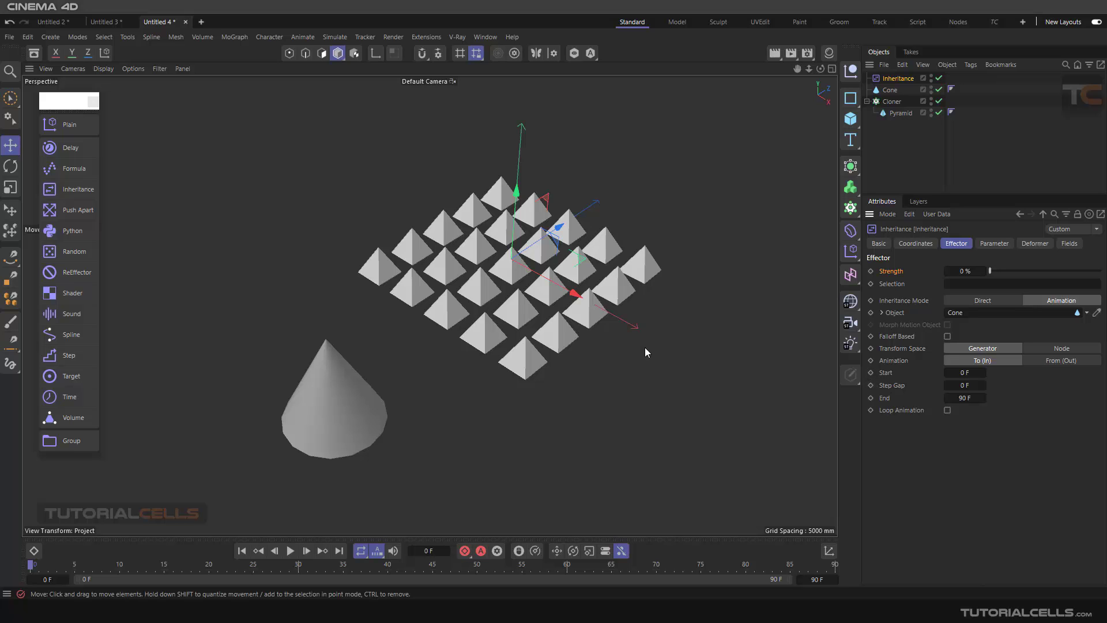
- Keyframe the Cone rotated about 85° on X at frame 10, then play the animation from frame 0
left_click(324, 389)
key("r")
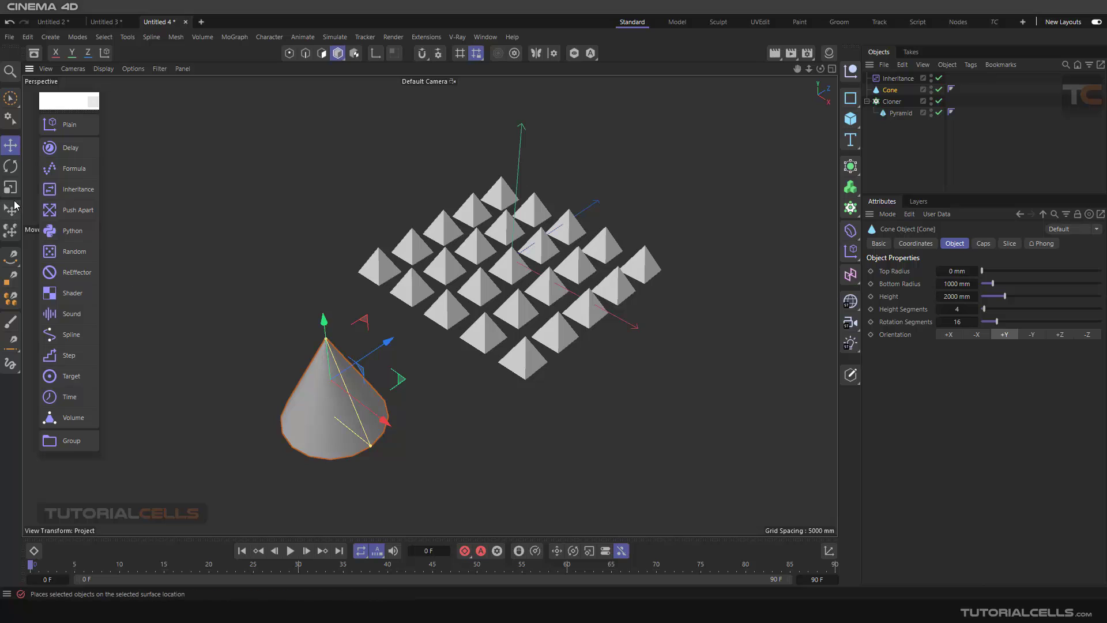
scroll(274, 306, "down", 1)
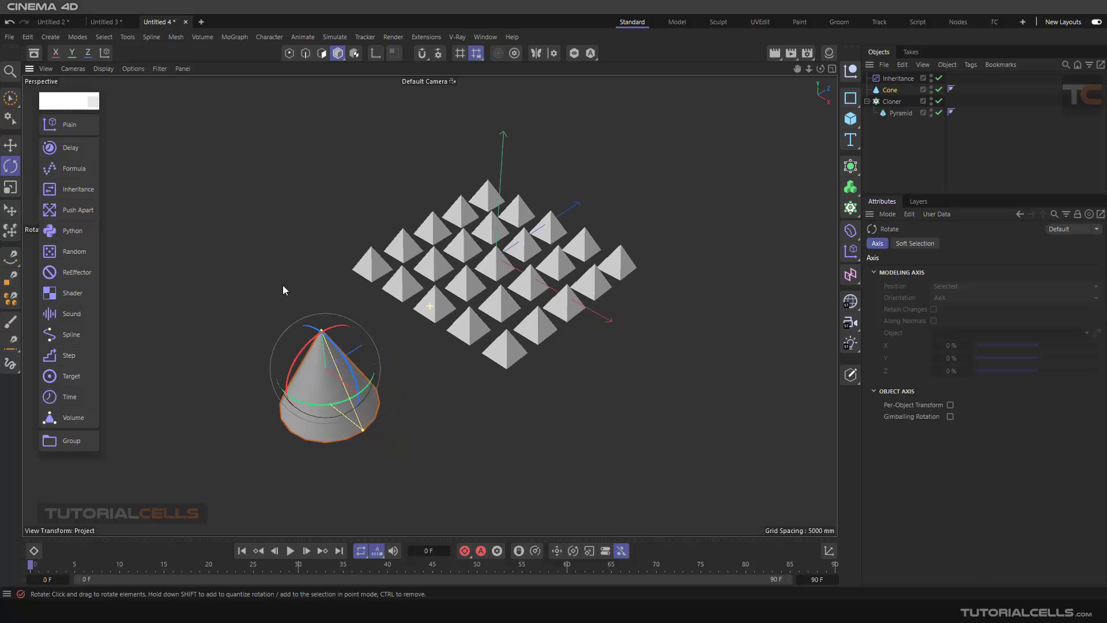
middle_click_drag(284, 288, 323, 257, "alt")
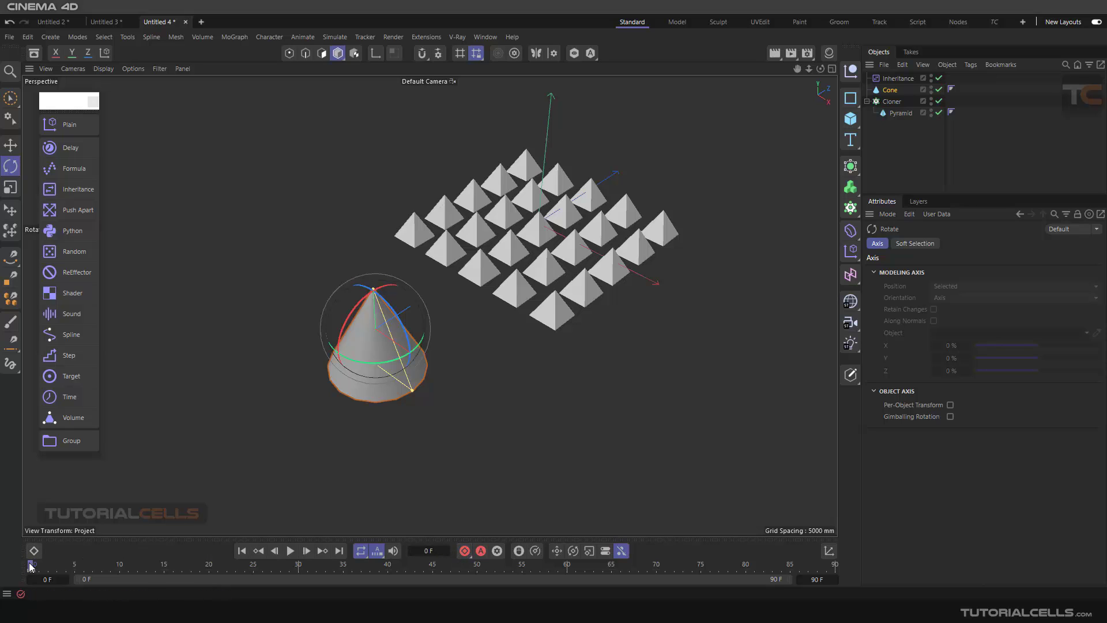
left_click_drag(29, 562, 119, 564)
left_click_drag(348, 313, 344, 383)
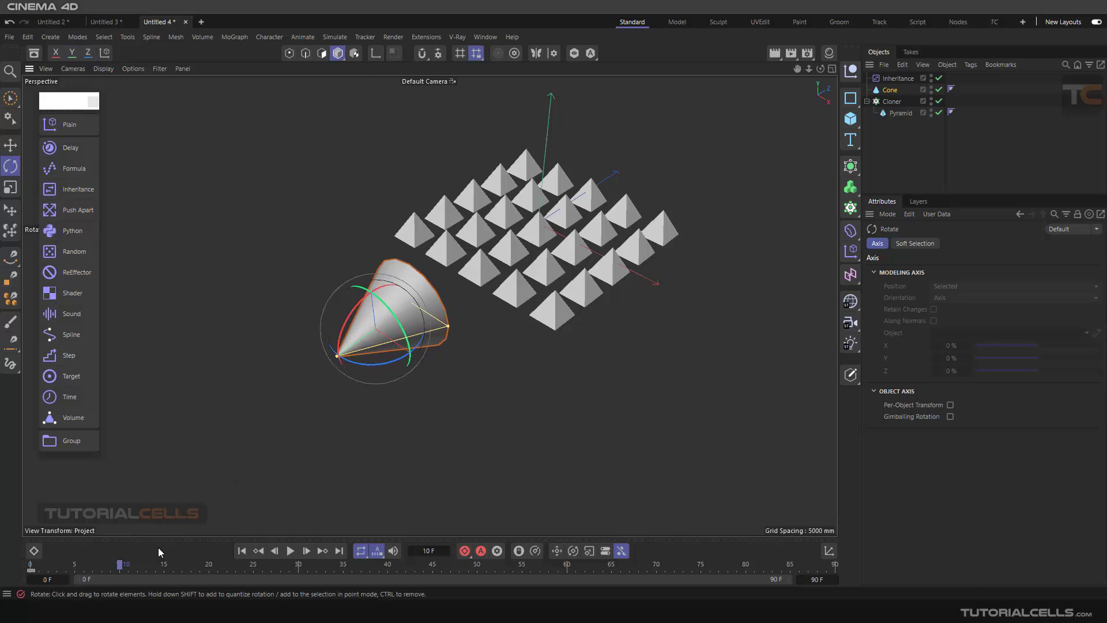
key("F9")
left_click_drag(130, 565, 30, 567)
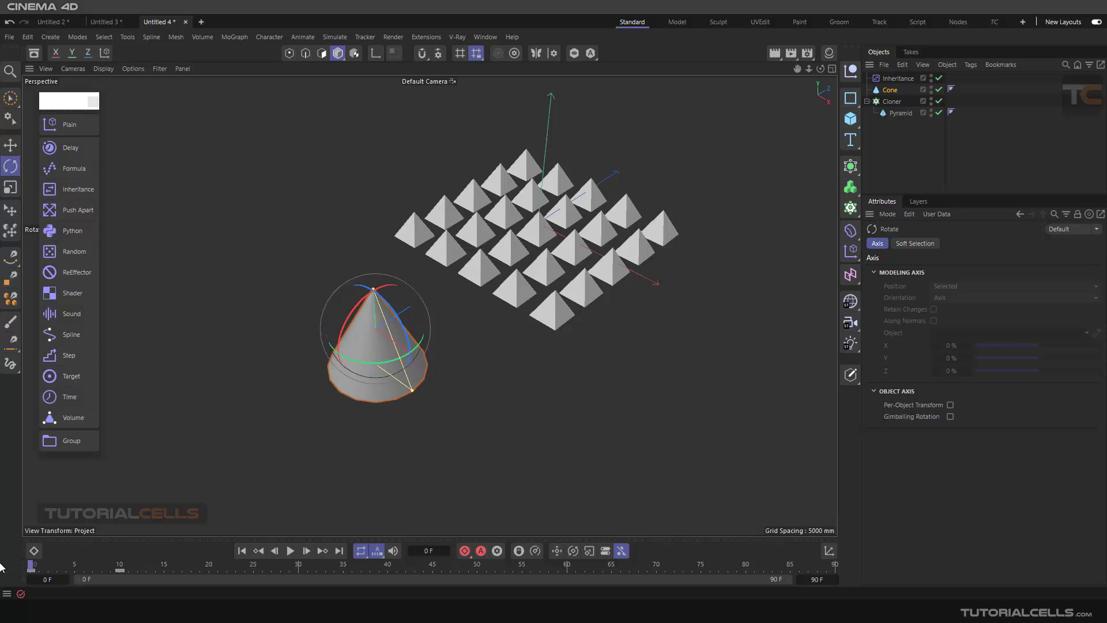
left_click(292, 551)
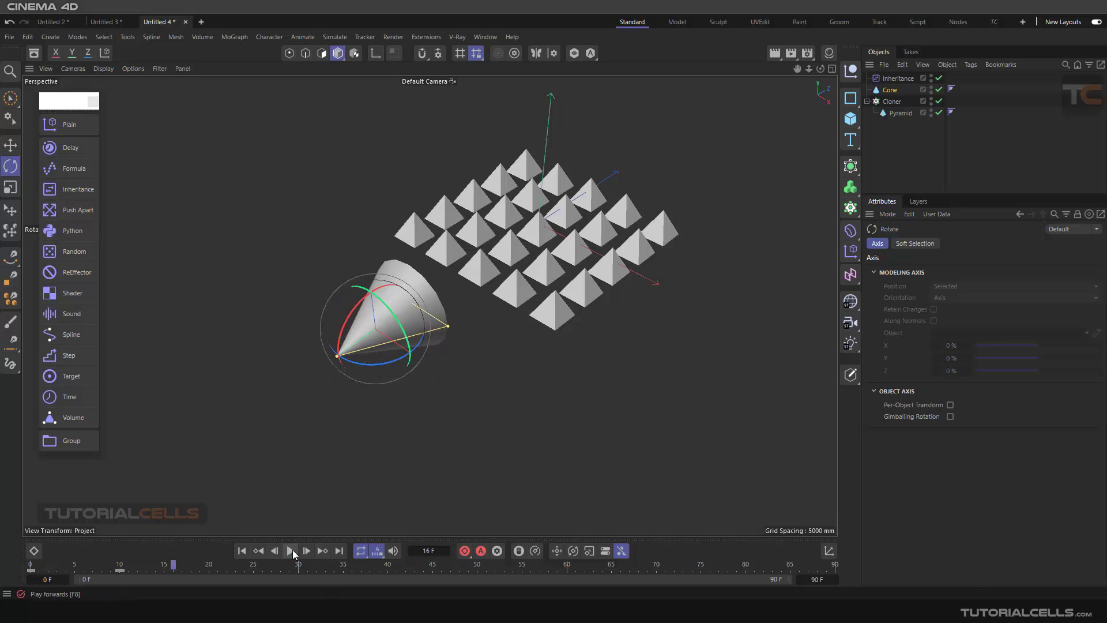
left_click(242, 551)
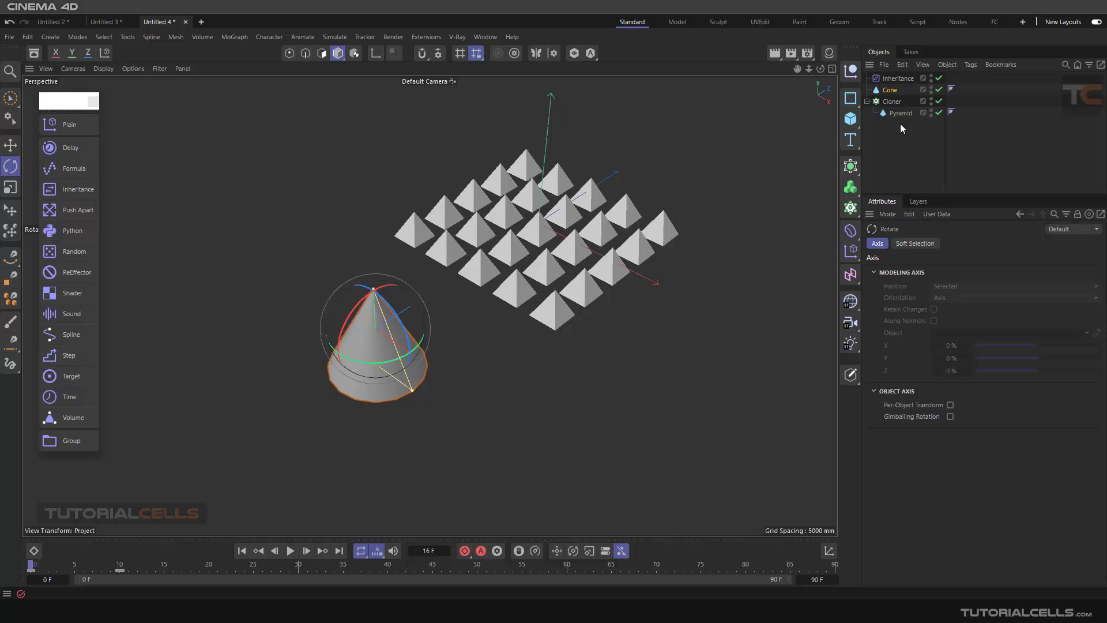
- Set Inheritance Strength to 100% and play to watch the pyramids tip with the Cone
left_click(896, 82)
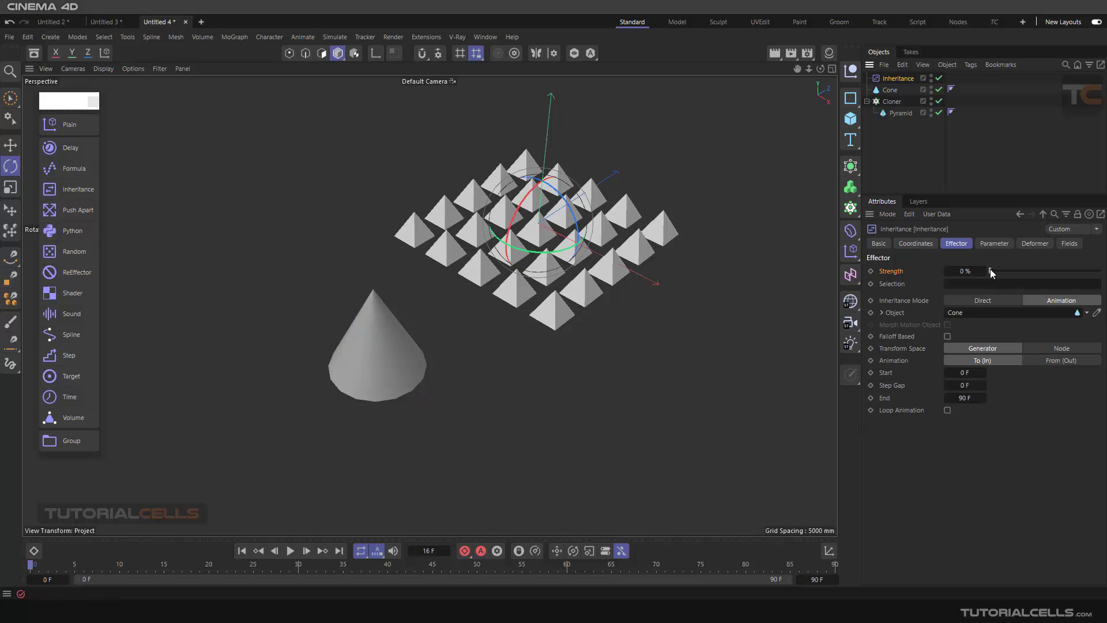
left_click_drag(990, 276, 1099, 271)
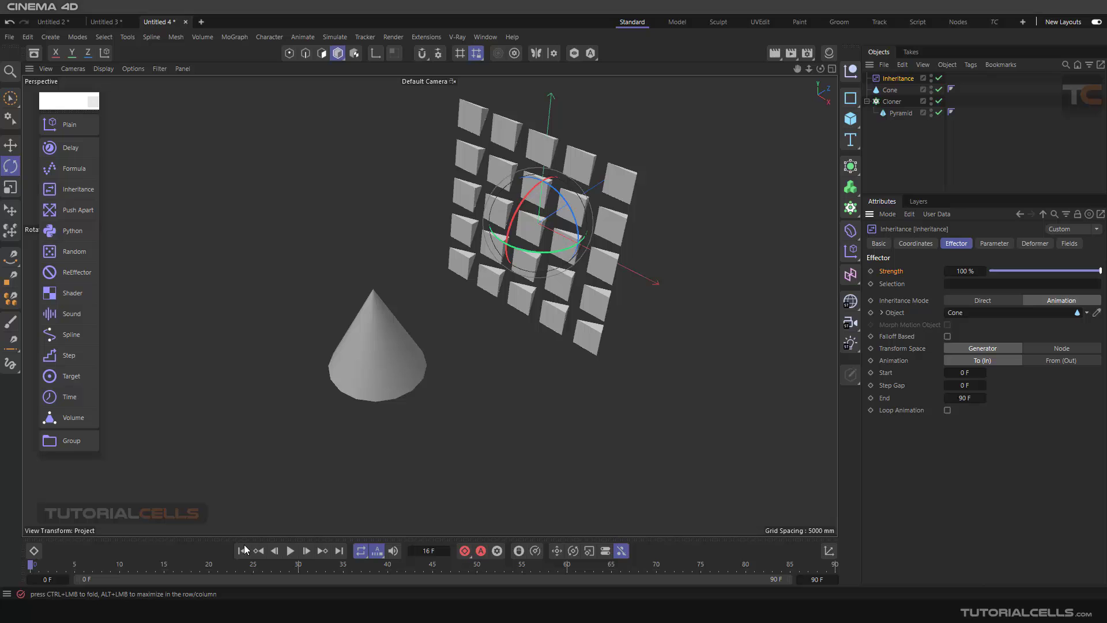
left_click(290, 551)
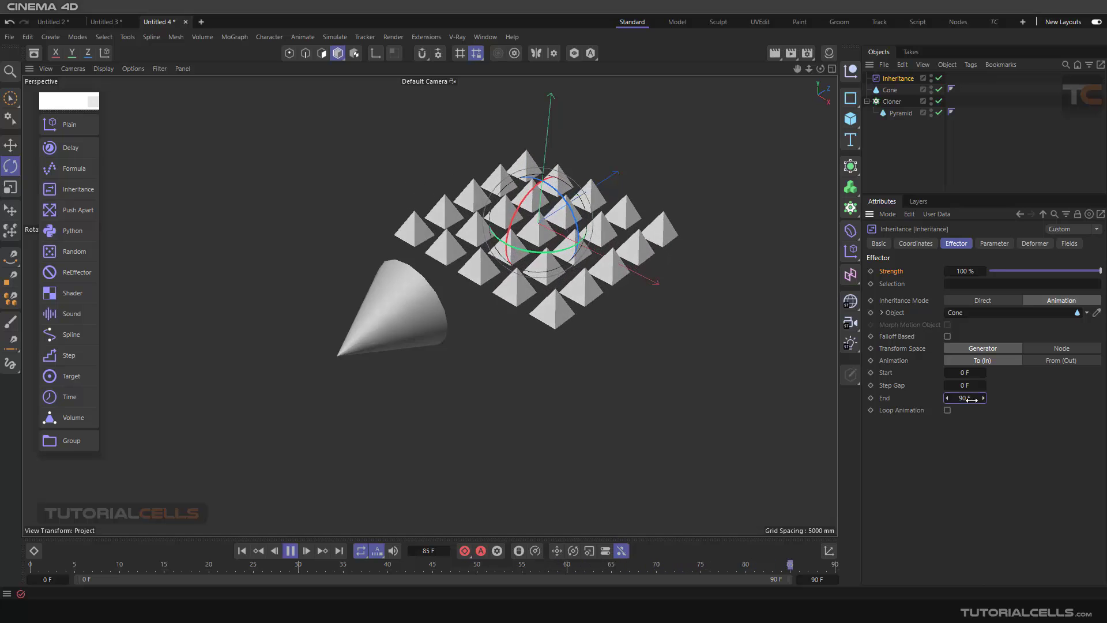
- Set the inherited animation End to 20 F, leave Loop Animation off, and choose From (Out)
left_click(972, 399)
type("20")
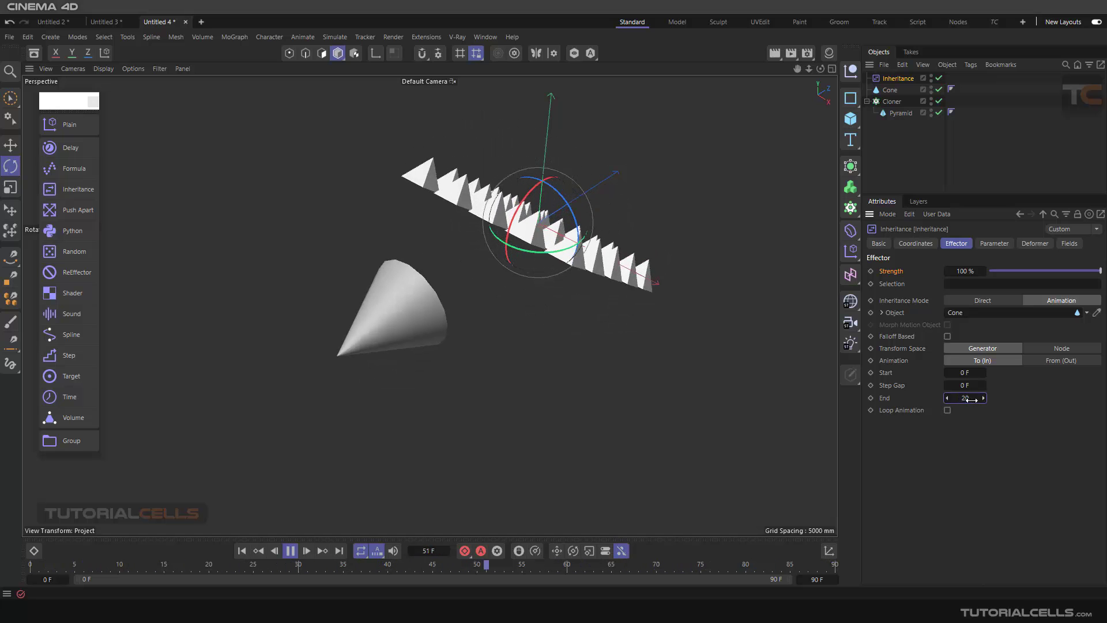
key("Return")
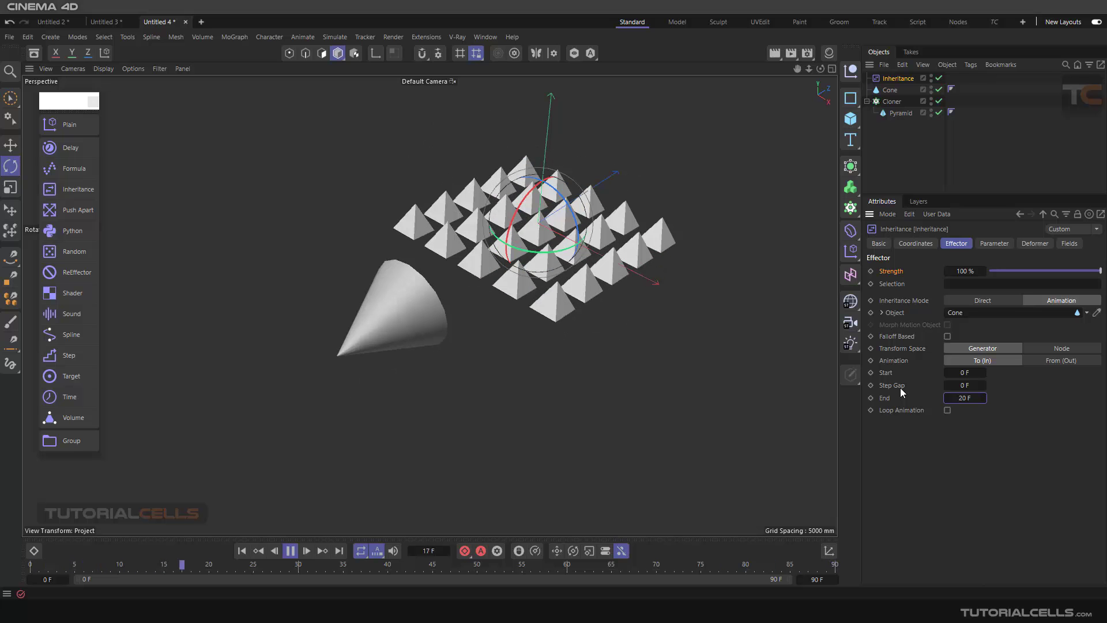
left_click(946, 410)
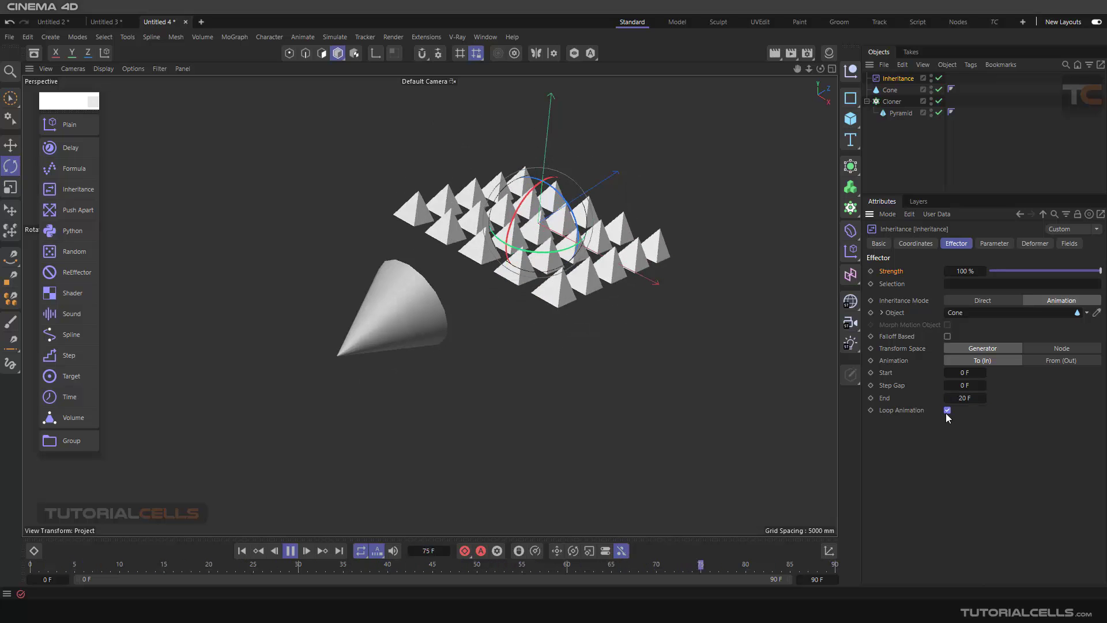
left_click(947, 411)
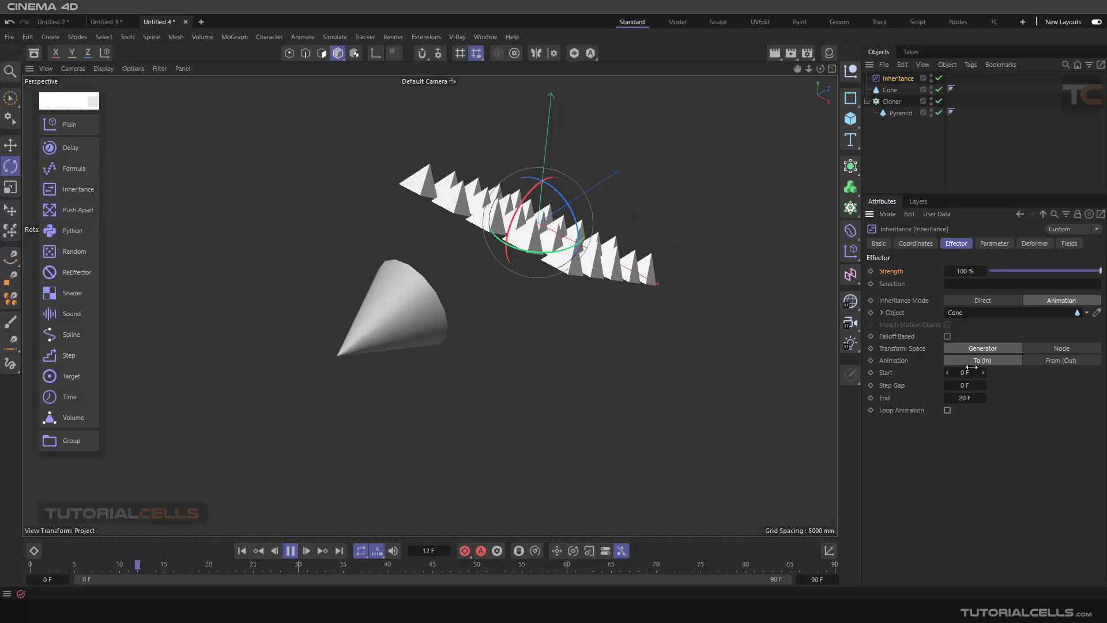
left_click(1037, 363)
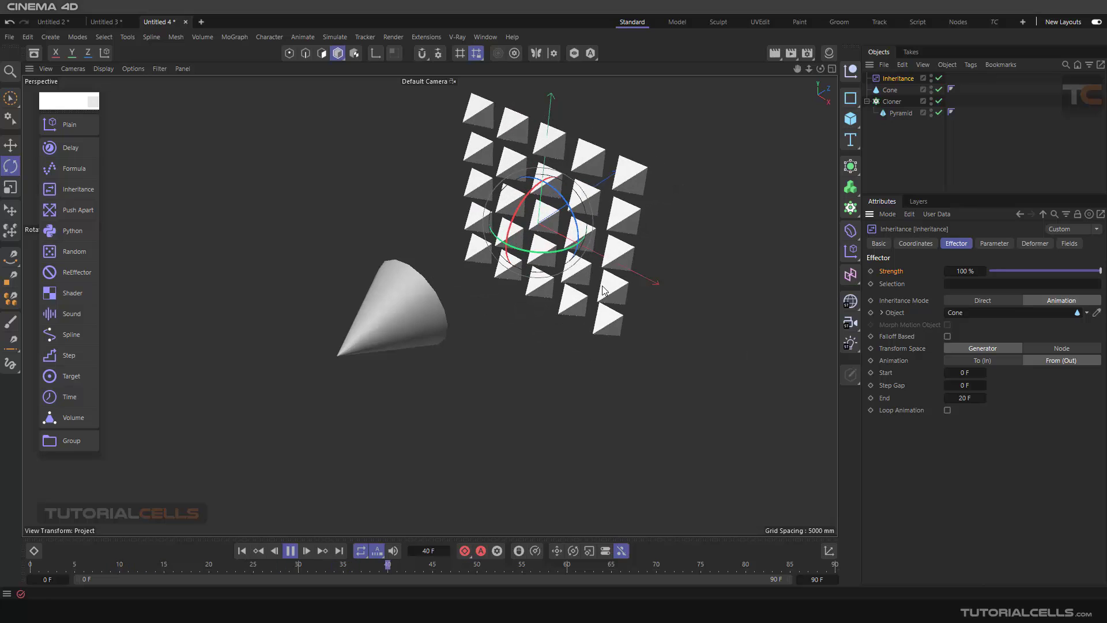
- Compare Node and Generator transform space and From (Out) versus To (In) animation, ending on To (In)
left_click(960, 363)
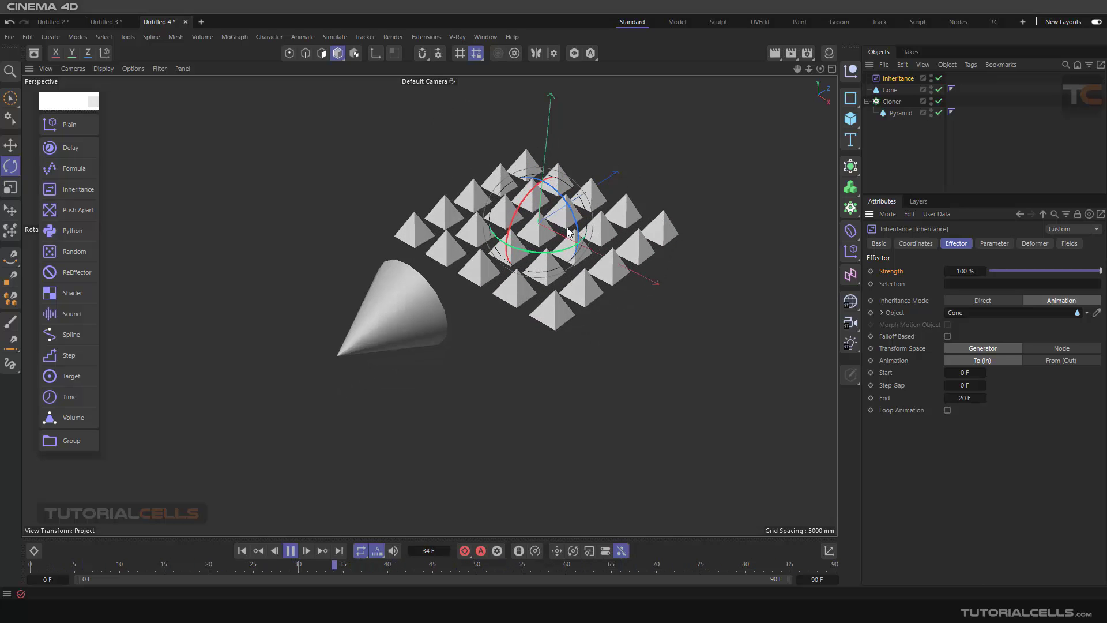
left_click(1043, 348)
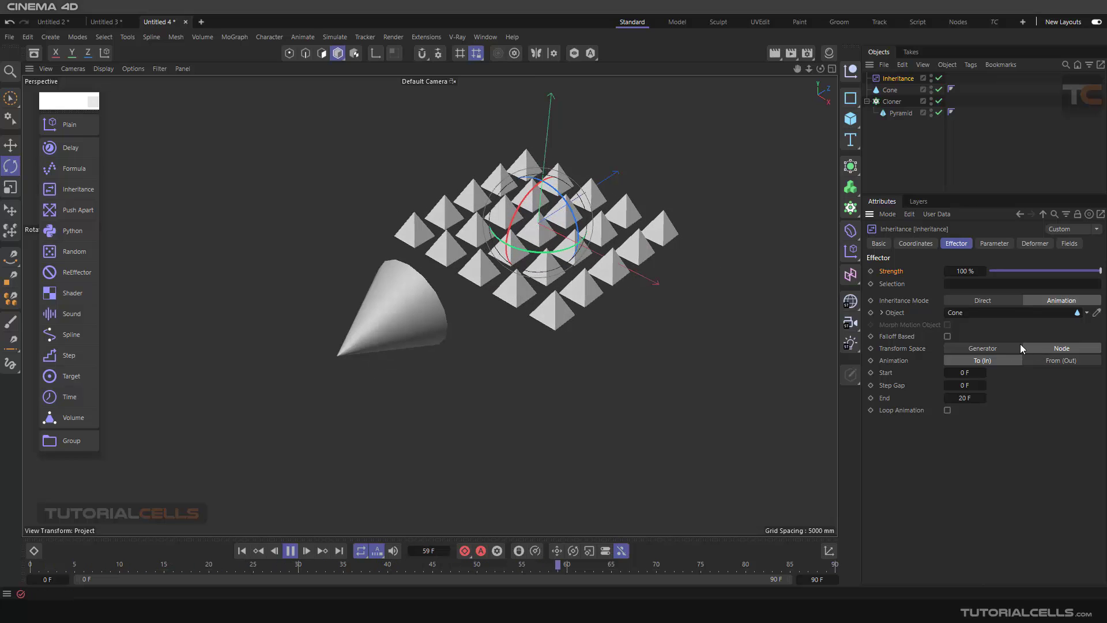
left_click(995, 348)
left_click(1030, 359)
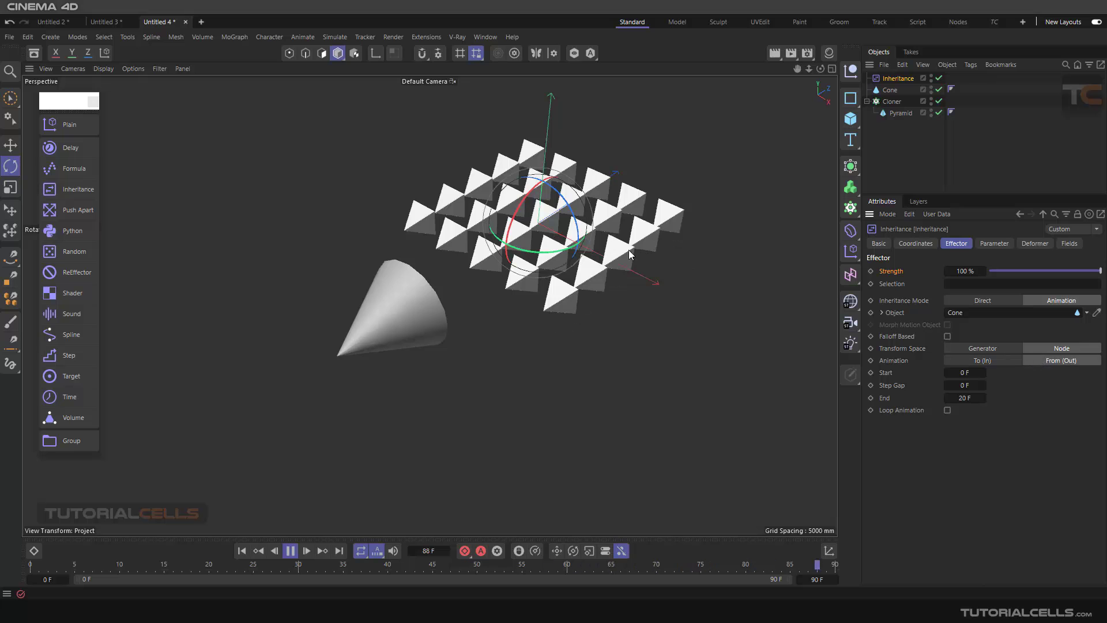
left_click(973, 362)
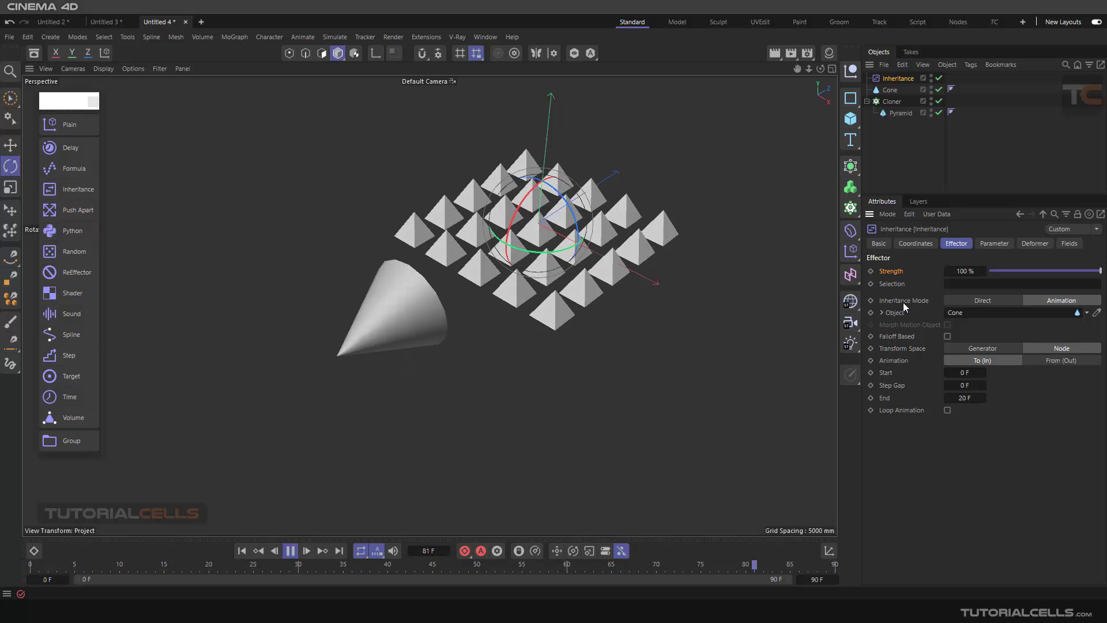
- Switch Inheritance Mode to Direct, then back to Animation
left_click(969, 302)
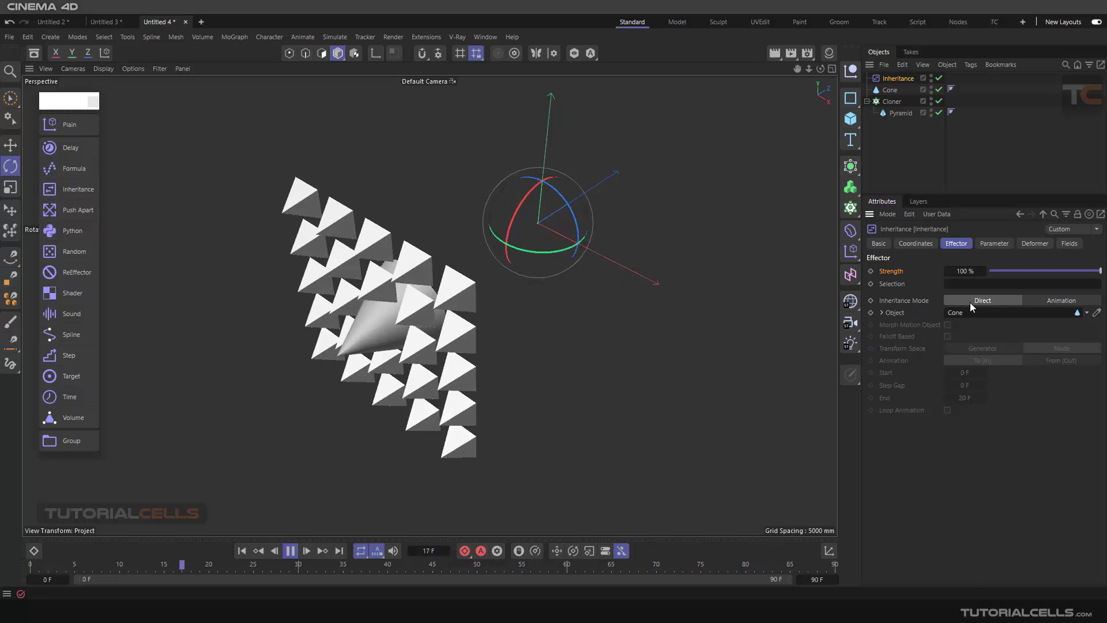
left_click(1059, 302)
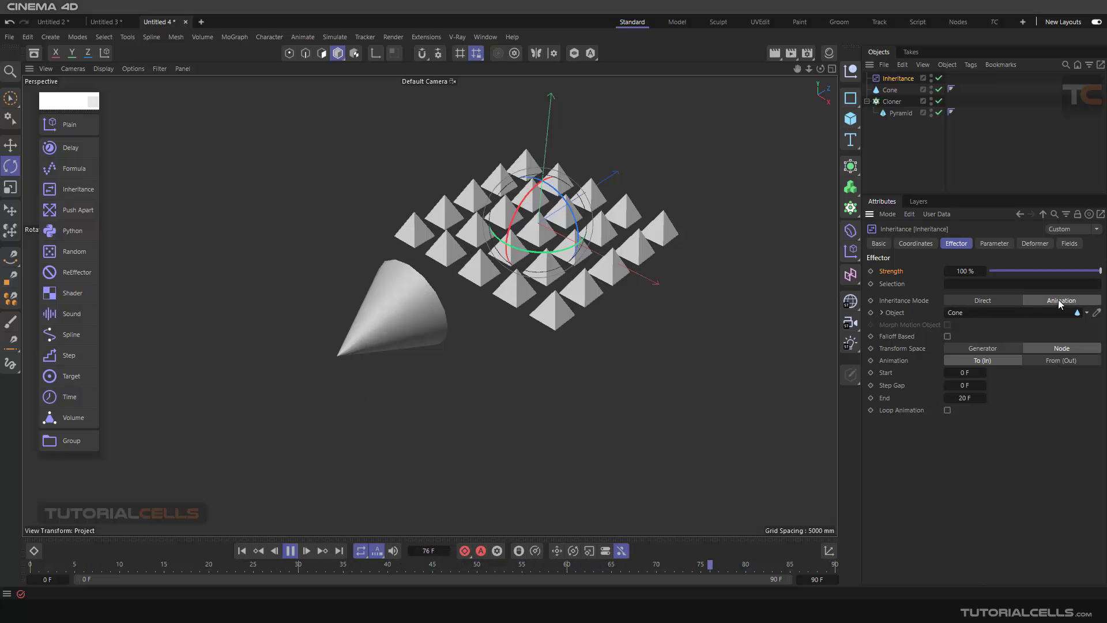